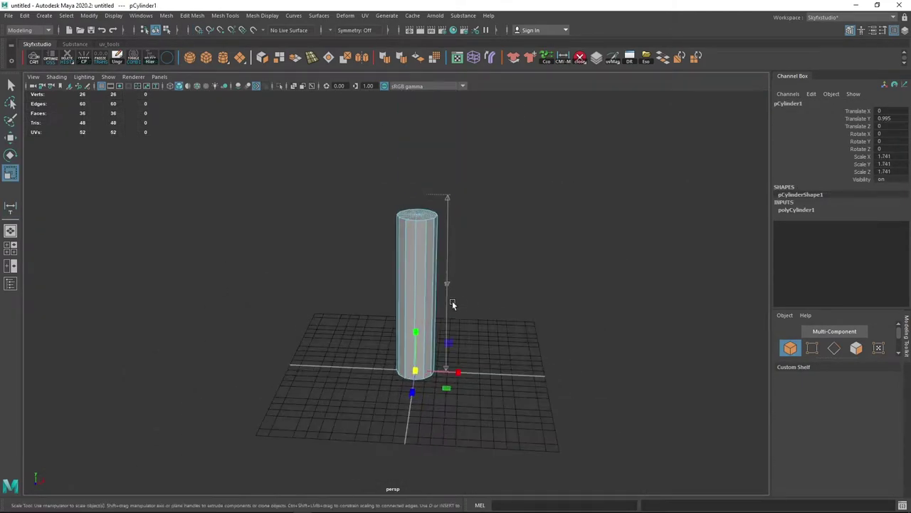
Zoom and pull the view back to see the scaled cylinder with its cap.
{"action": "scroll", "coordinate": [423, 356], "scroll_direction": "up", "scroll_amount": 5}
{"action": "scroll", "coordinate": [431, 257], "scroll_direction": "down", "scroll_amount": 3}
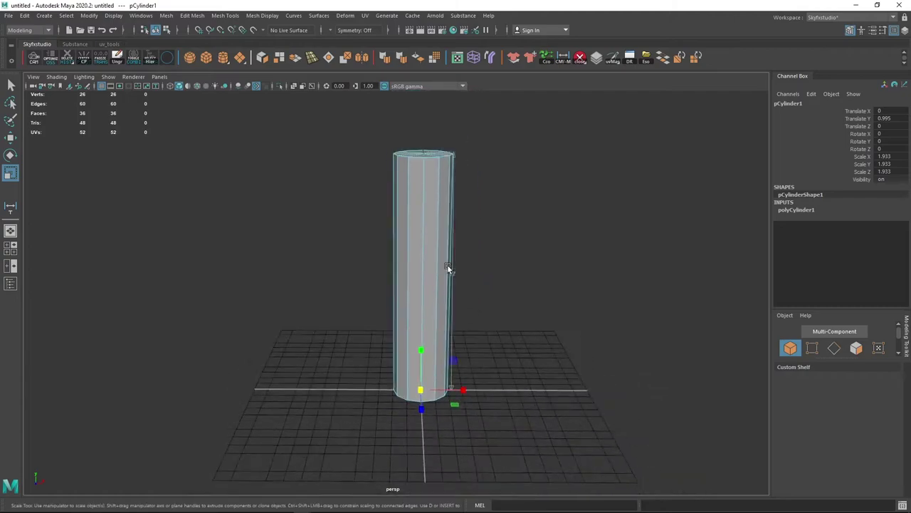
{"action": "left_click_drag", "start_coordinate": [425, 165], "coordinate": [439, 250], "text": "alt"}
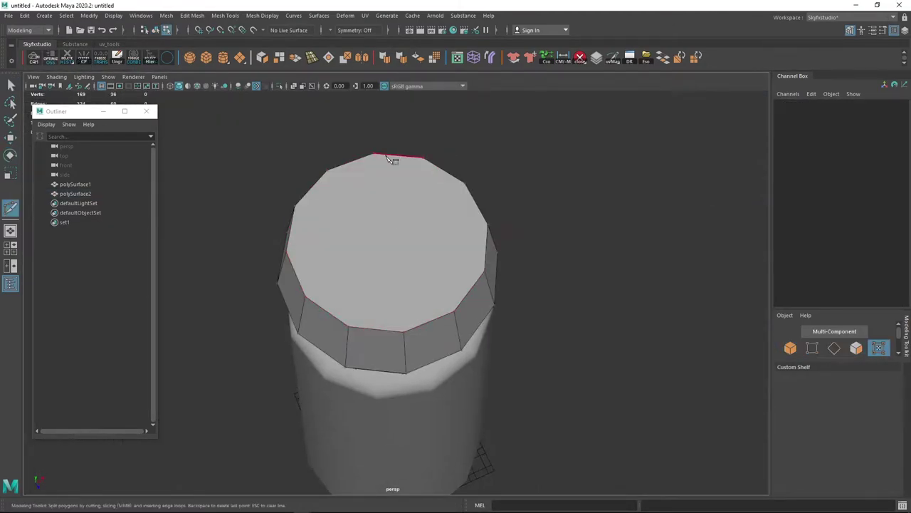
Cut across the cap's top face, add the lower side face, and return to object selection.
{"action": "left_click", "coordinate": [390, 158]}
{"action": "left_click_drag", "start_coordinate": [390, 158], "coordinate": [466, 327], "text": "alt"}
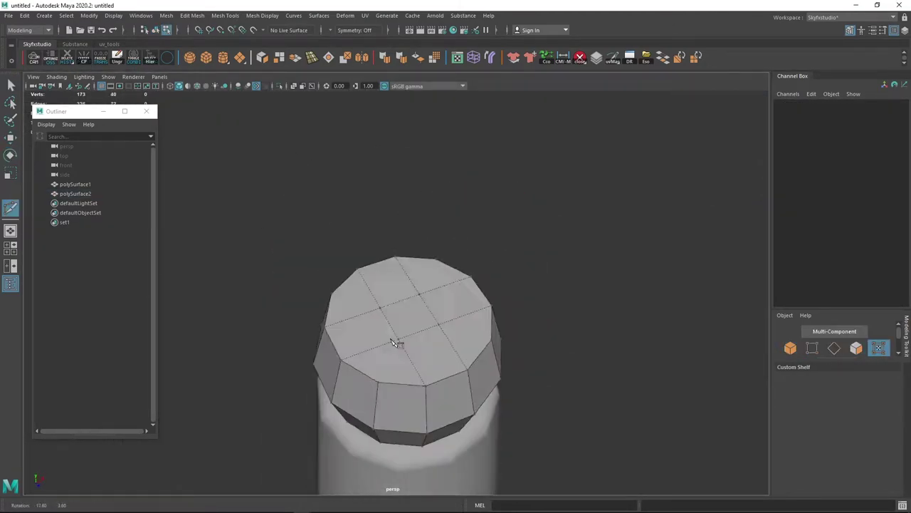
{"action": "left_click", "coordinate": [476, 334], "text": "shift"}
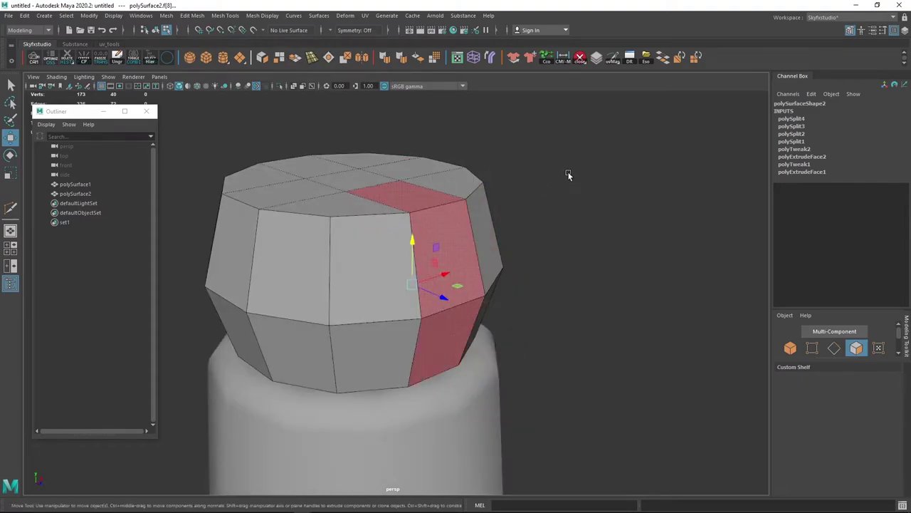
{"action": "key", "text": "F8"}
{"action": "scroll", "coordinate": [568, 174], "scroll_direction": "down", "scroll_amount": 3}
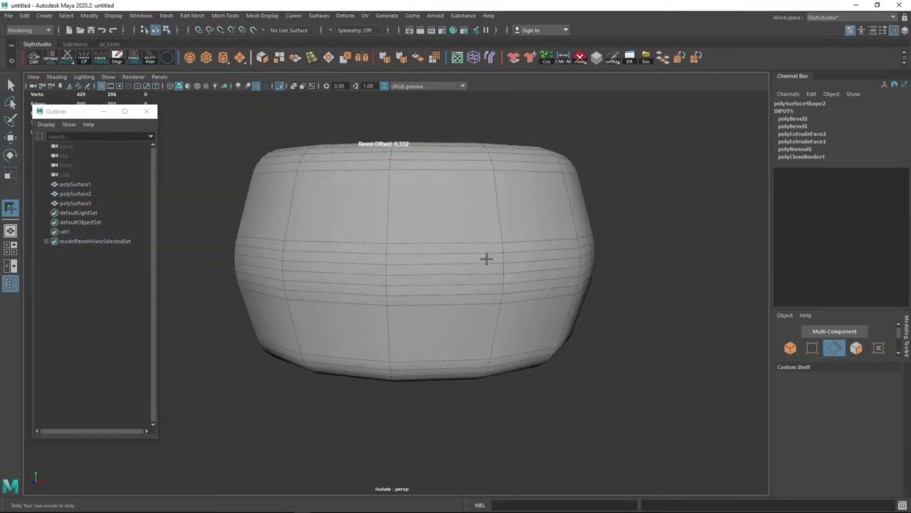
Test a bevel on the cap's middle edge loop under smooth preview, then undo it.
{"action": "key", "text": "3"}
{"action": "key", "text": "F10"}
{"action": "double_click", "coordinate": [457, 285]}
{"action": "key", "text": "r"}
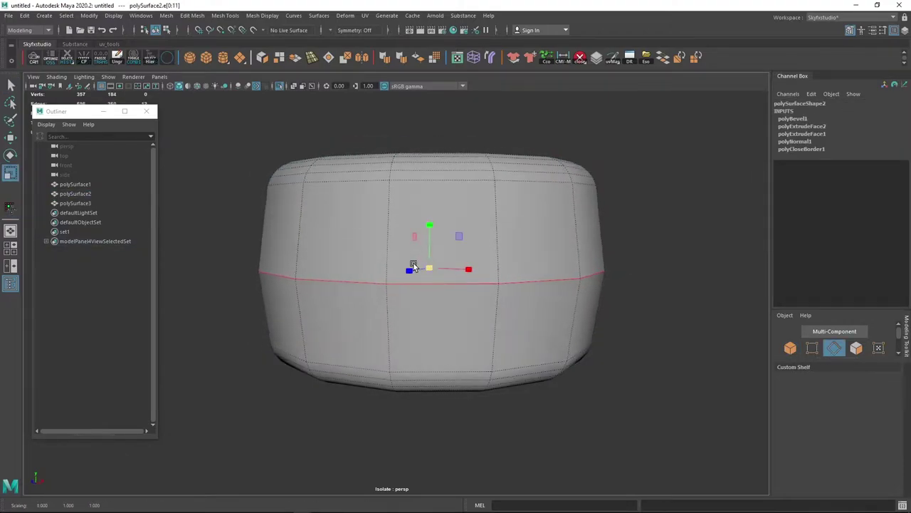
{"action": "scroll", "coordinate": [426, 280], "scroll_direction": "up", "scroll_amount": 2}
{"action": "key", "text": "ctrl+b"}
{"action": "scroll", "coordinate": [446, 203], "scroll_direction": "up", "scroll_amount": 2}
{"action": "key", "text": "ctrl+z"}
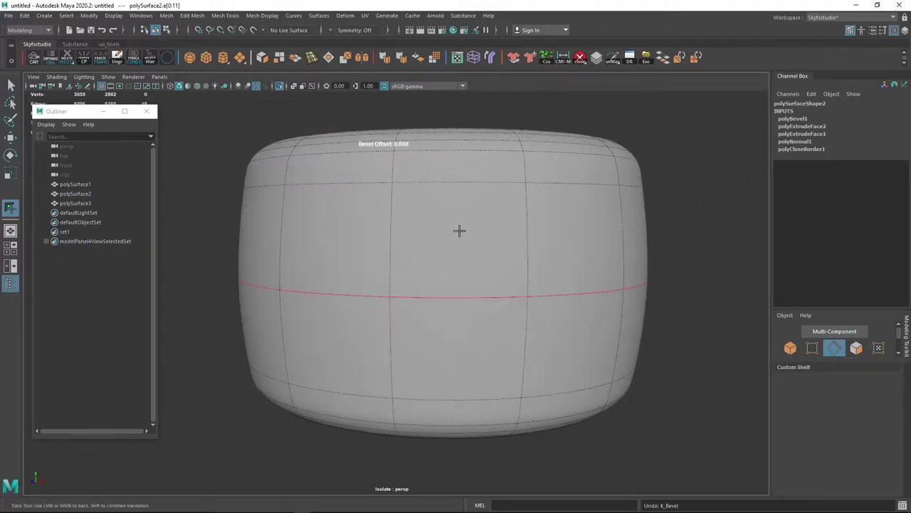
{"action": "key", "text": "1"}
{"action": "scroll", "coordinate": [484, 248], "scroll_direction": "up", "scroll_amount": 2}
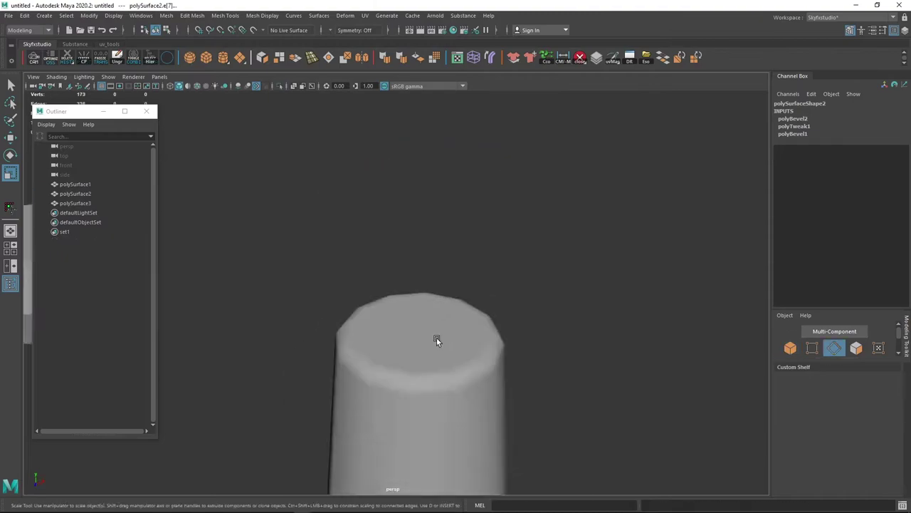
Frame the polySurface2 cap and bevel one of its edge loops, adjusting the offset.
{"action": "left_click", "coordinate": [75, 184]}
{"action": "left_click", "coordinate": [91, 197]}
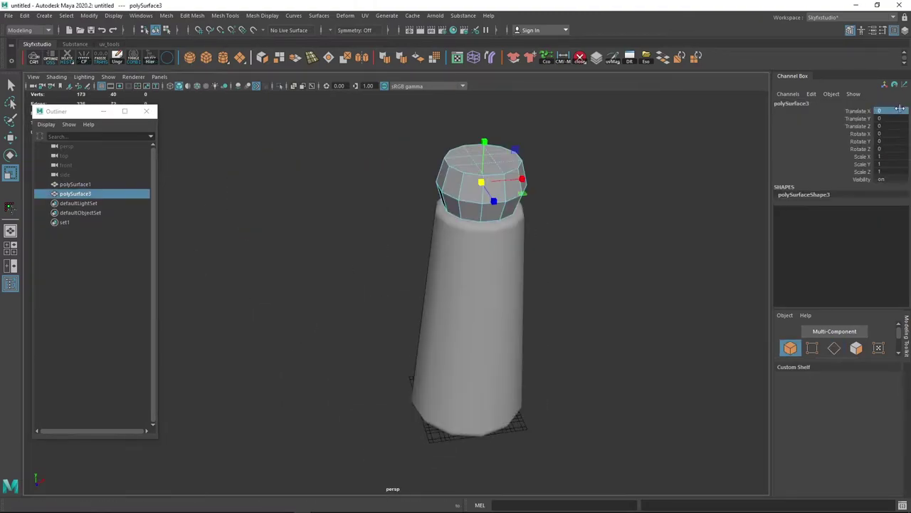
{"action": "key", "text": "f"}
{"action": "double_click", "coordinate": [423, 233]}
{"action": "left_click_drag", "start_coordinate": [423, 233], "coordinate": [519, 246], "text": "alt"}
{"action": "key", "text": "ctrl+b"}
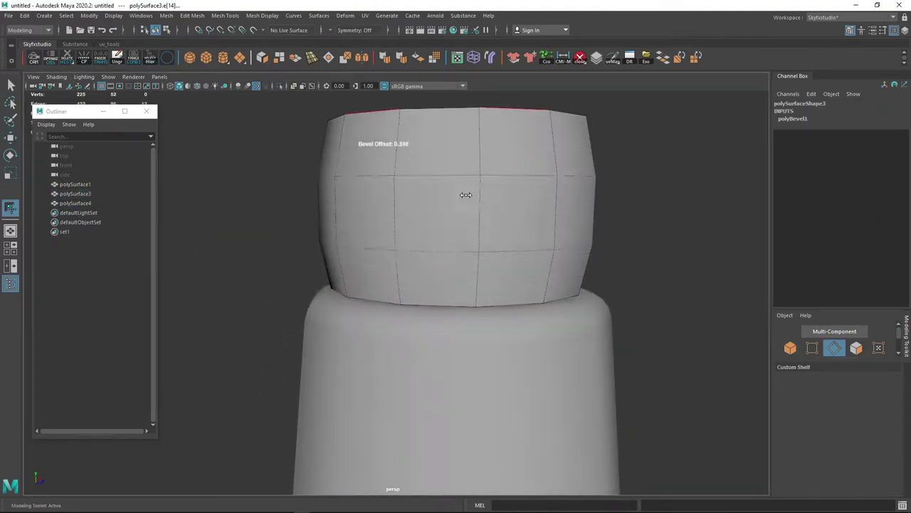
{"action": "left_click_drag", "start_coordinate": [466, 194], "coordinate": [451, 223]}
Edit the bevel's Fraction in the Channel Box and extrude the bevelled ring faces inward.
{"action": "left_click", "coordinate": [792, 118]}
{"action": "left_click", "coordinate": [860, 148]}
{"action": "scroll", "coordinate": [547, 254], "scroll_direction": "up", "scroll_amount": 5}
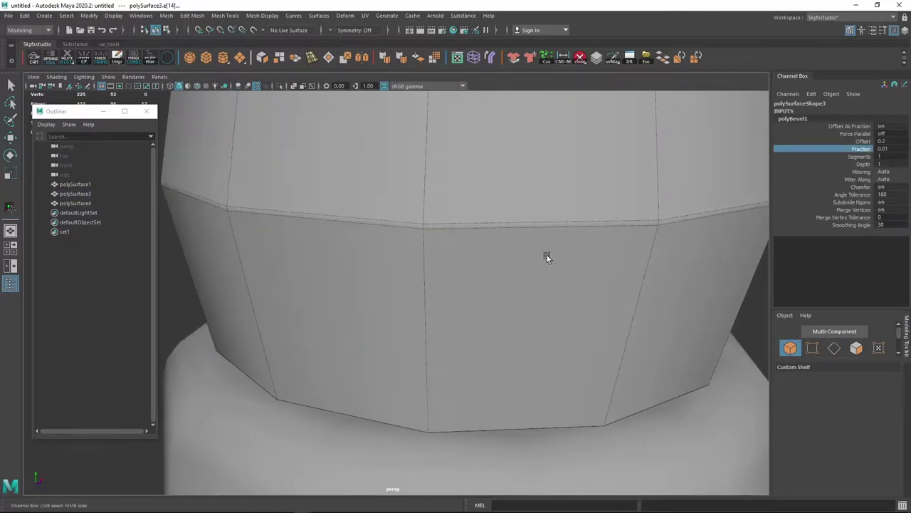
{"action": "key", "text": "ctrl+e"}
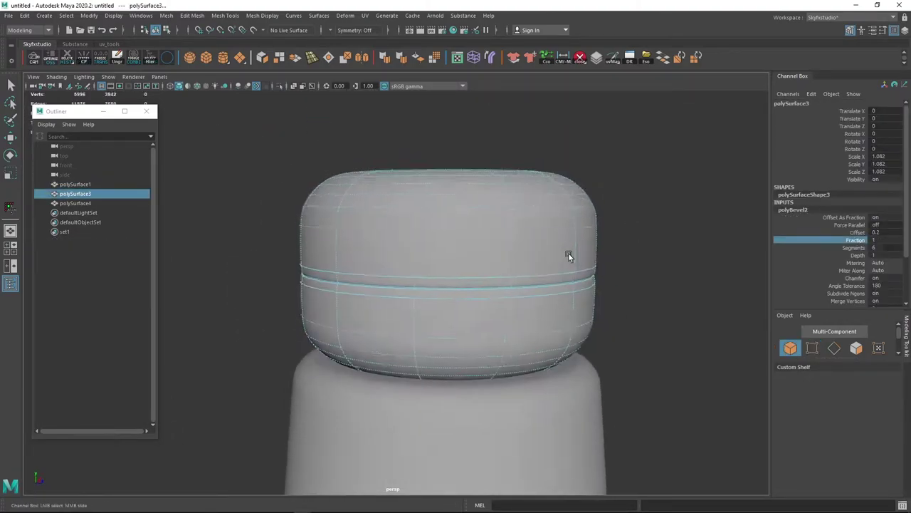
{"action": "scroll", "coordinate": [567, 254], "scroll_direction": "up", "scroll_amount": 3}
{"action": "left_click", "coordinate": [558, 280]}
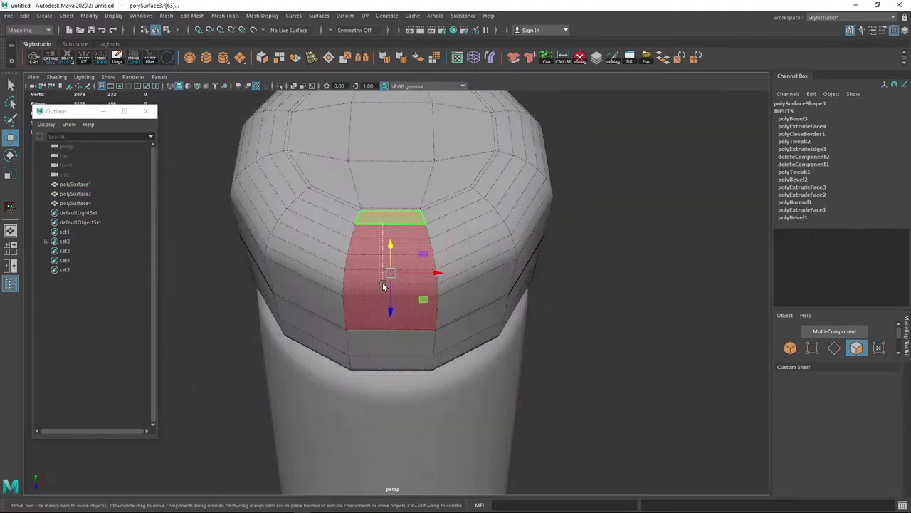
Scale the edge loop near the cap's bottom inward to tighten it.
{"action": "left_click_drag", "start_coordinate": [436, 409], "coordinate": [467, 396], "text": "alt"}
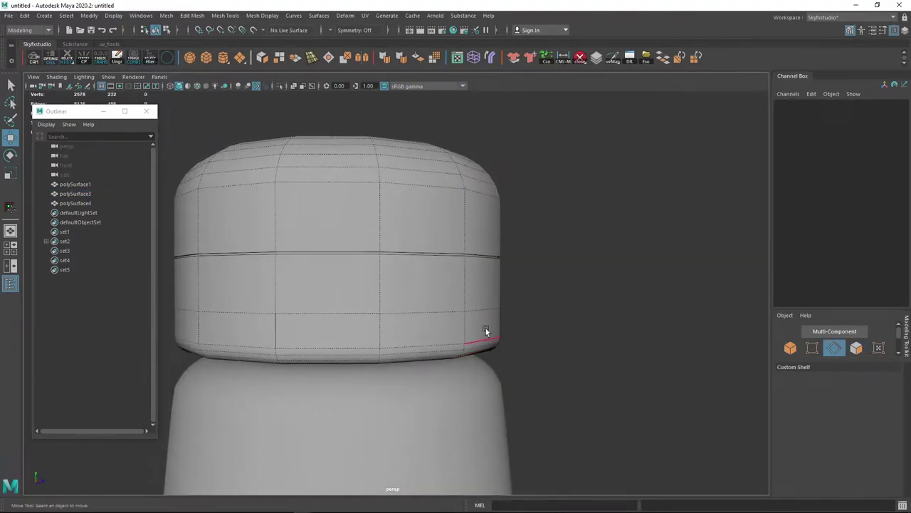
{"action": "double_click", "coordinate": [482, 326]}
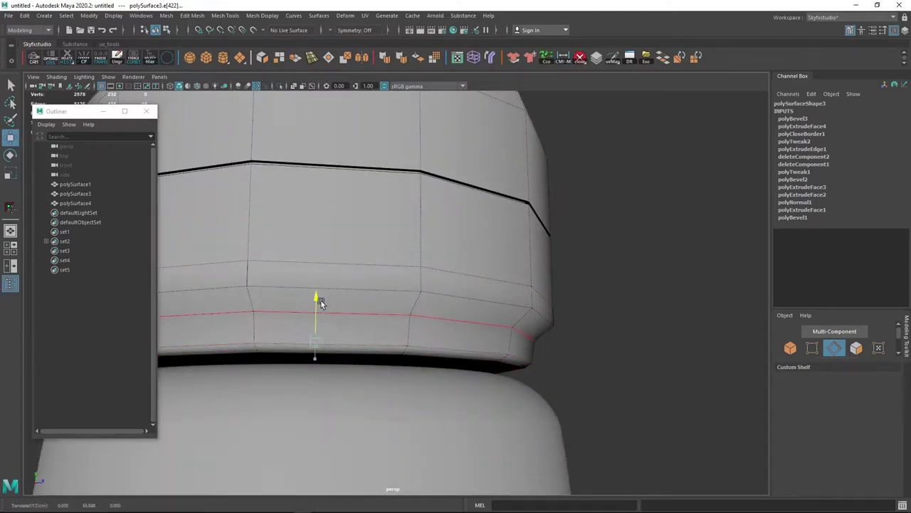
{"action": "key", "text": "r"}
{"action": "key", "text": "F8"}
In object mode, reselect the bottle body and then the cap.
{"action": "mouse_move", "coordinate": [583, 311]}
{"action": "left_mouse_down", "text": "alt"}
{"action": "mouse_move", "coordinate": [475, 316]}
{"action": "mouse_move", "coordinate": [510, 337]}
{"action": "left_mouse_up", "text": "alt"}
{"action": "left_click", "coordinate": [509, 337]}
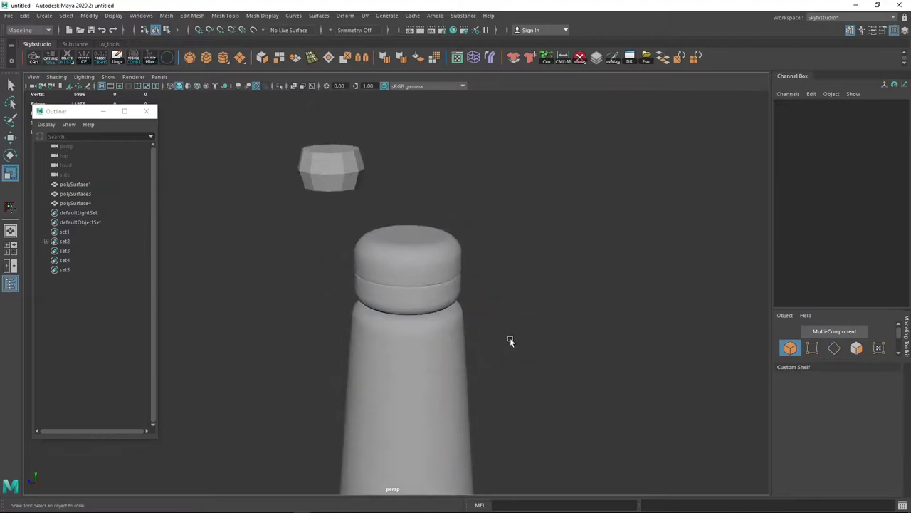
{"action": "scroll", "coordinate": [511, 255], "scroll_direction": "down", "scroll_amount": 3}
{"action": "left_click", "coordinate": [502, 360]}
{"action": "scroll", "coordinate": [501, 360], "scroll_direction": "up", "scroll_amount": 5}
{"action": "scroll", "coordinate": [487, 393], "scroll_direction": "down", "scroll_amount": 5}
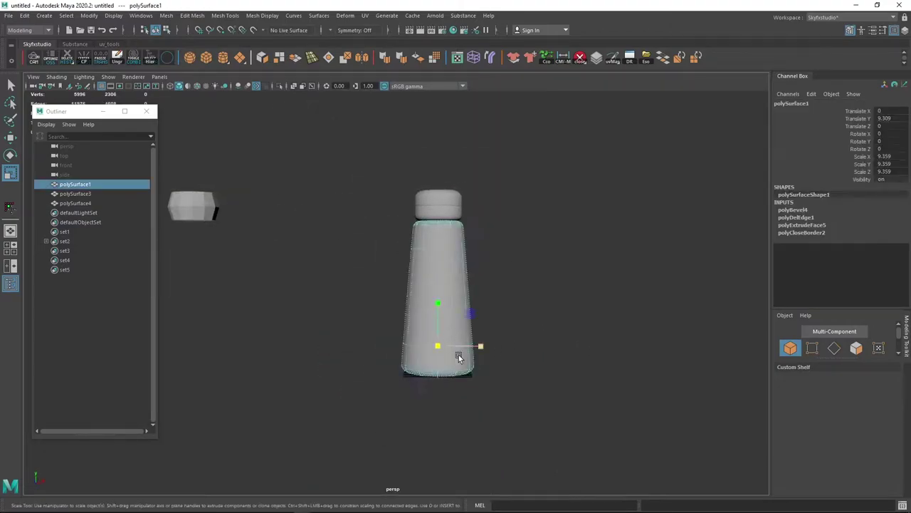
{"action": "scroll", "coordinate": [482, 346], "scroll_direction": "up", "scroll_amount": 5}
{"action": "scroll", "coordinate": [482, 319], "scroll_direction": "down", "scroll_amount": 5}
{"action": "scroll", "coordinate": [481, 384], "scroll_direction": "up", "scroll_amount": 5}
{"action": "scroll", "coordinate": [480, 385], "scroll_direction": "down", "scroll_amount": 5}
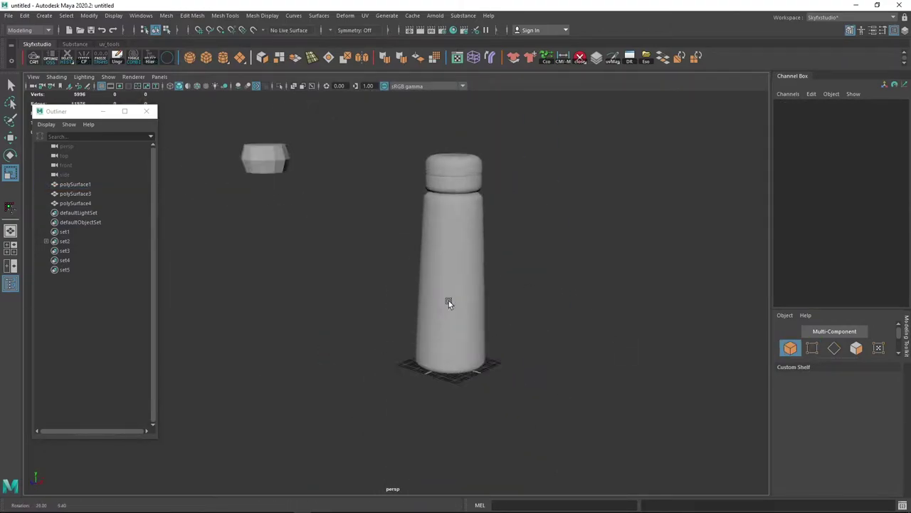
{"action": "left_click", "coordinate": [246, 207]}
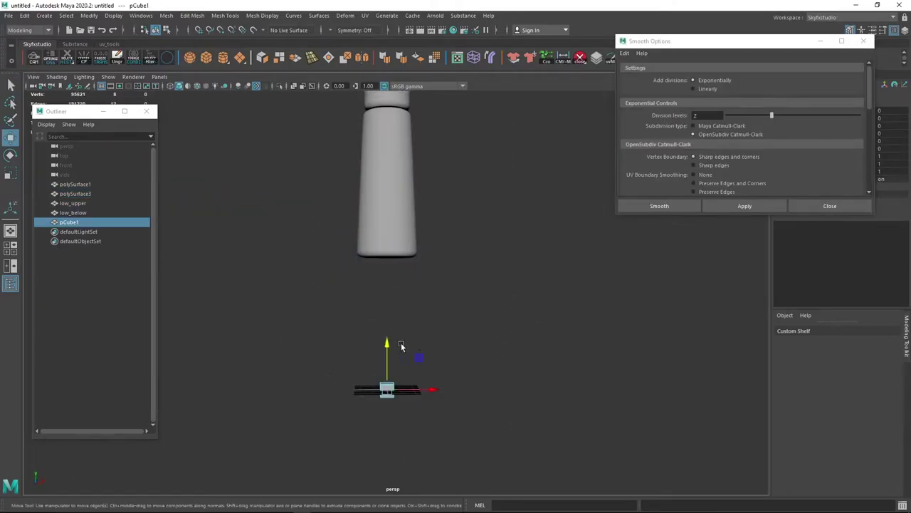
Select the low_upper and low_below pieces and view both bottle versions side by side.
{"action": "left_click_drag", "start_coordinate": [401, 346], "coordinate": [447, 316]}
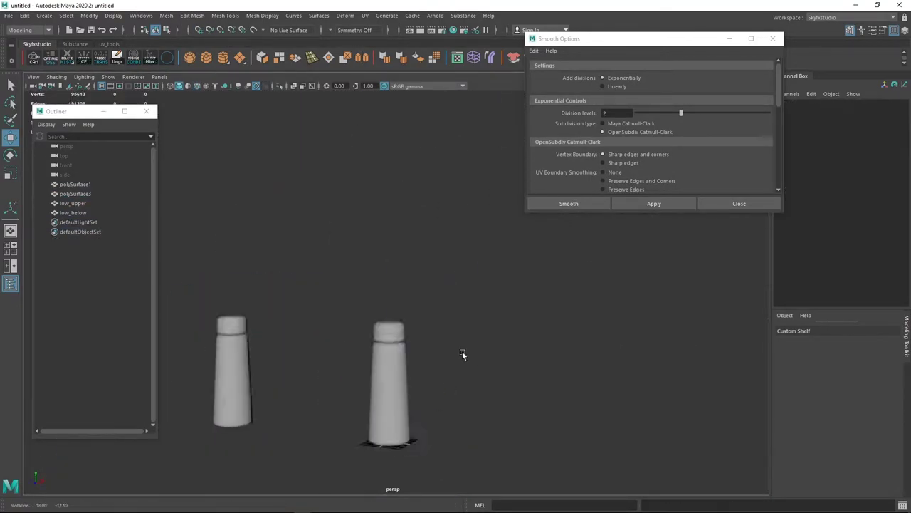
{"action": "left_click", "coordinate": [74, 204]}
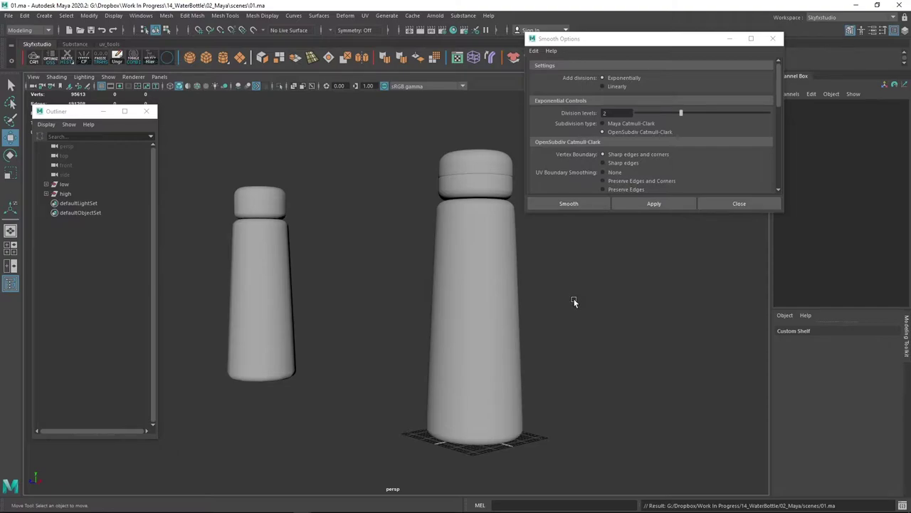
{"action": "left_click_drag", "start_coordinate": [598, 261], "coordinate": [375, 322], "text": "alt"}
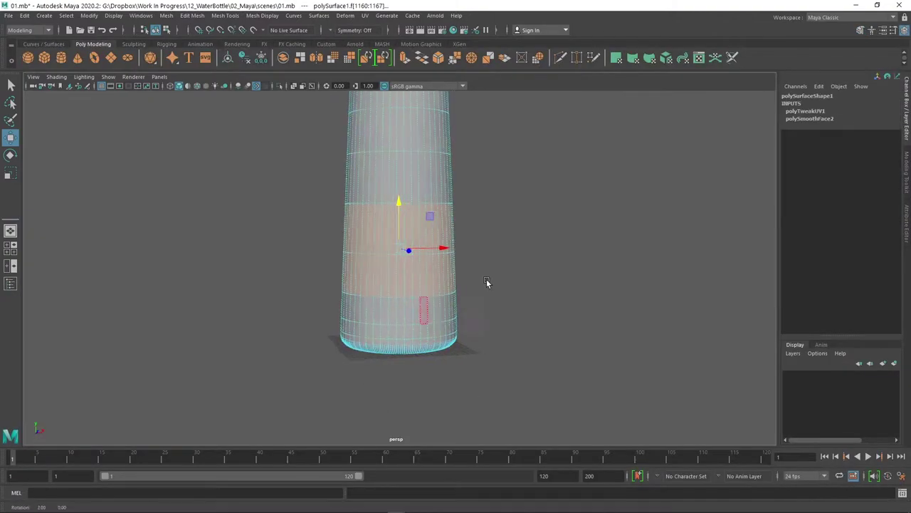
{"action": "left_click", "coordinate": [192, 15]}
Extract the label faces into their own mesh and stretch its UV shell into a rectangle.
{"action": "left_click", "coordinate": [207, 272]}
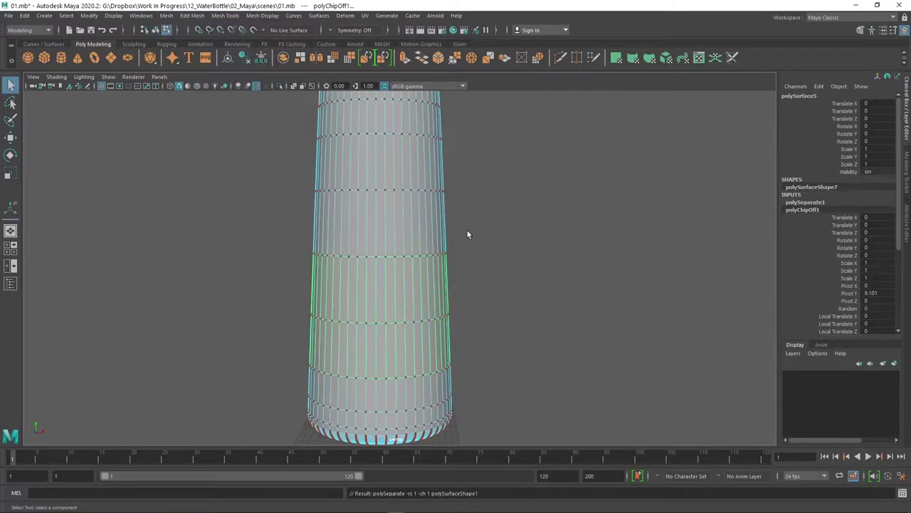
{"action": "left_click", "coordinate": [141, 15]}
{"action": "mouse_move", "coordinate": [184, 33]}
{"action": "left_click", "coordinate": [197, 117]}
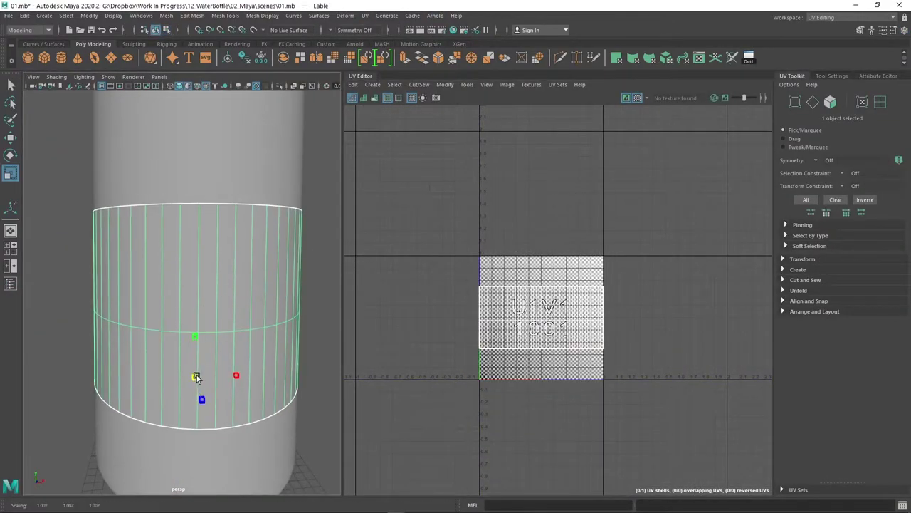
{"action": "left_click_drag", "start_coordinate": [195, 377], "coordinate": [201, 305], "text": "alt"}
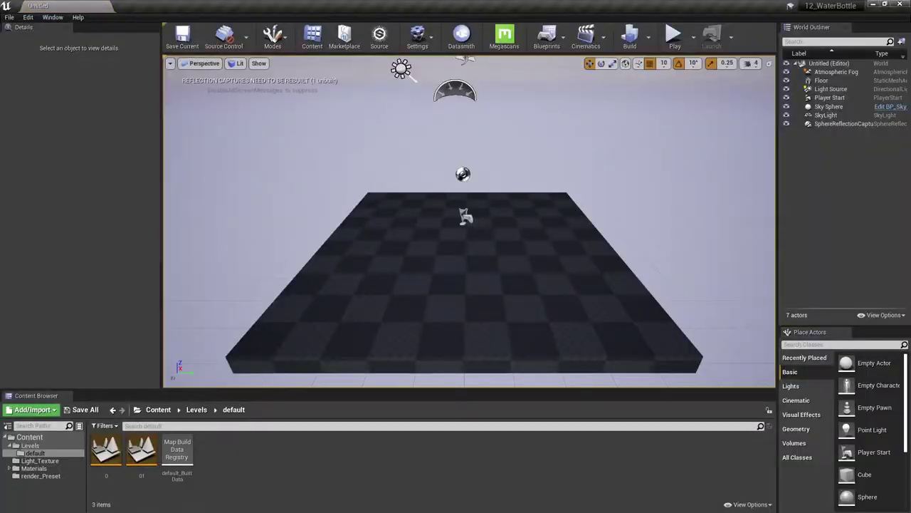
Open level 01, place a cube pedestal, and frame the bottle with its cap and label.
{"action": "double_click", "coordinate": [141, 450]}
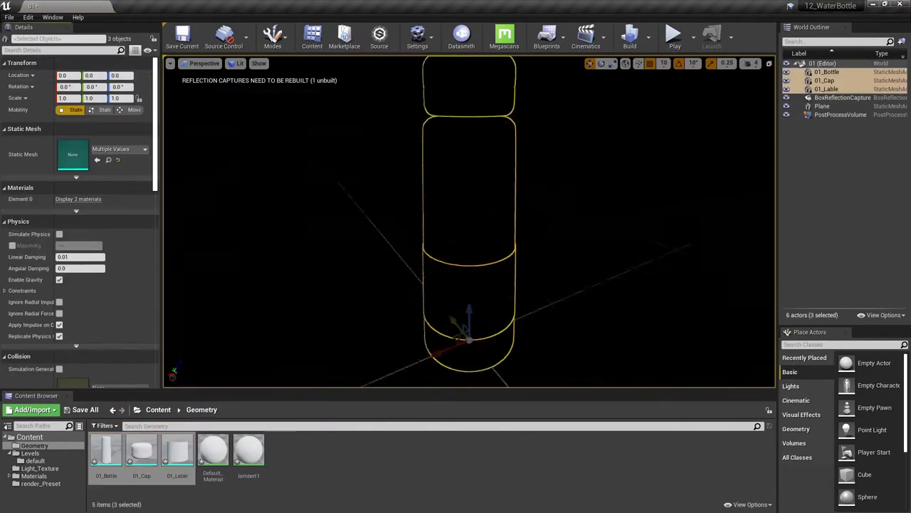
{"action": "left_click_drag", "start_coordinate": [470, 223], "coordinate": [470, 226]}
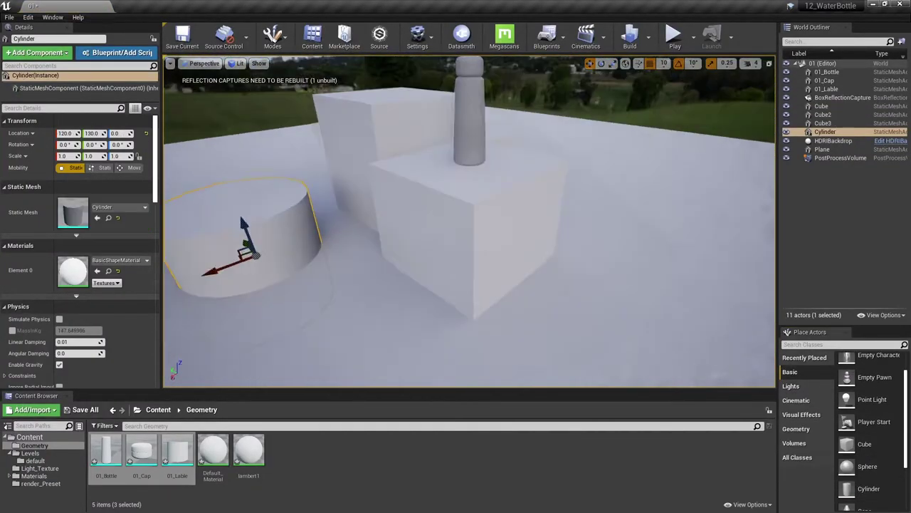
{"action": "left_click", "coordinate": [479, 244]}
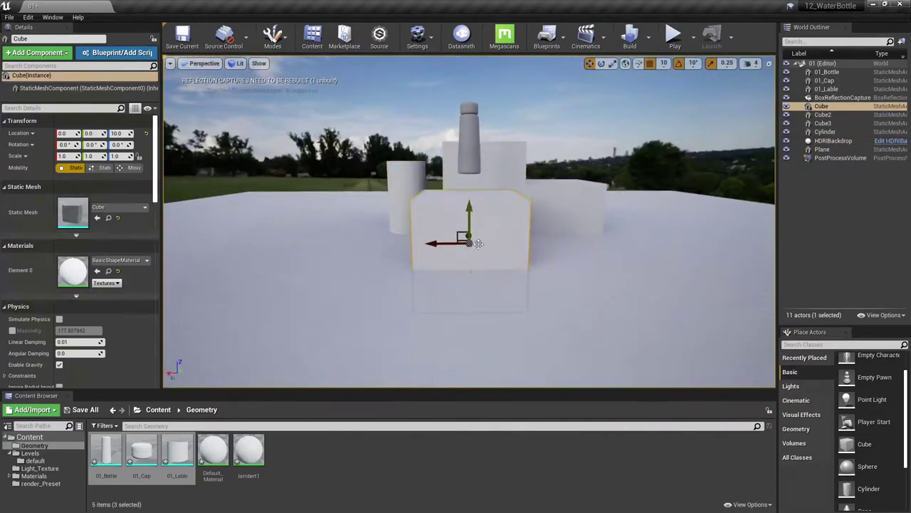
{"action": "left_click", "coordinate": [467, 123]}
{"action": "key", "text": "f"}
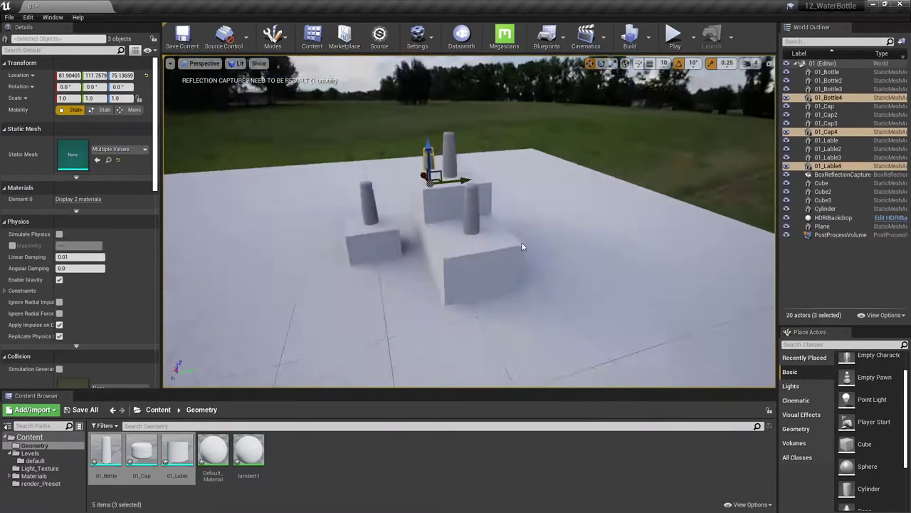
Reposition the bottles and the Cube3 pedestal, undoing two stray bottle moves.
{"action": "left_click", "coordinate": [366, 234]}
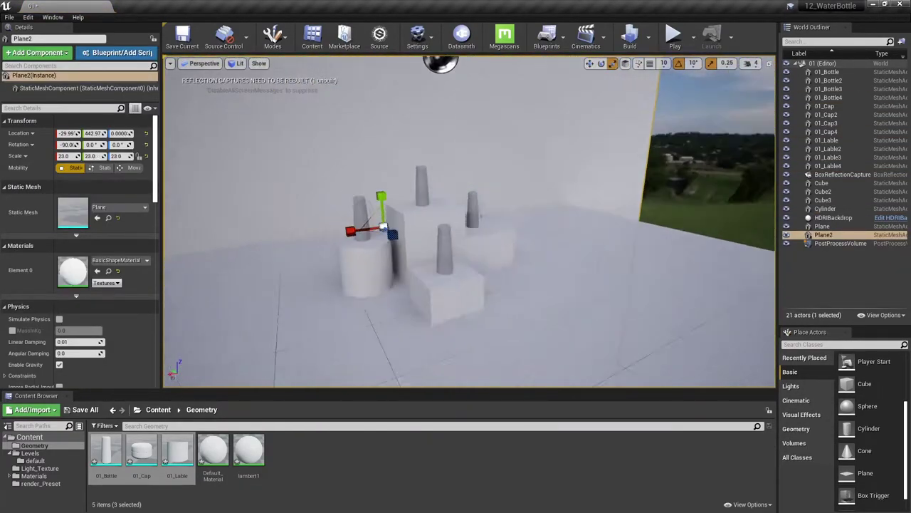
{"action": "key", "text": "f"}
{"action": "scroll", "coordinate": [470, 285], "scroll_direction": "down", "scroll_amount": 5}
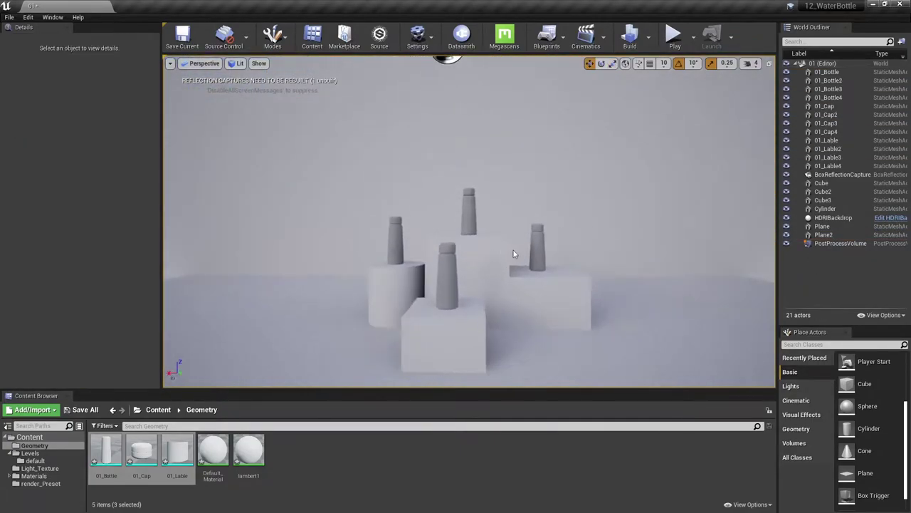
{"action": "left_click", "coordinate": [539, 292]}
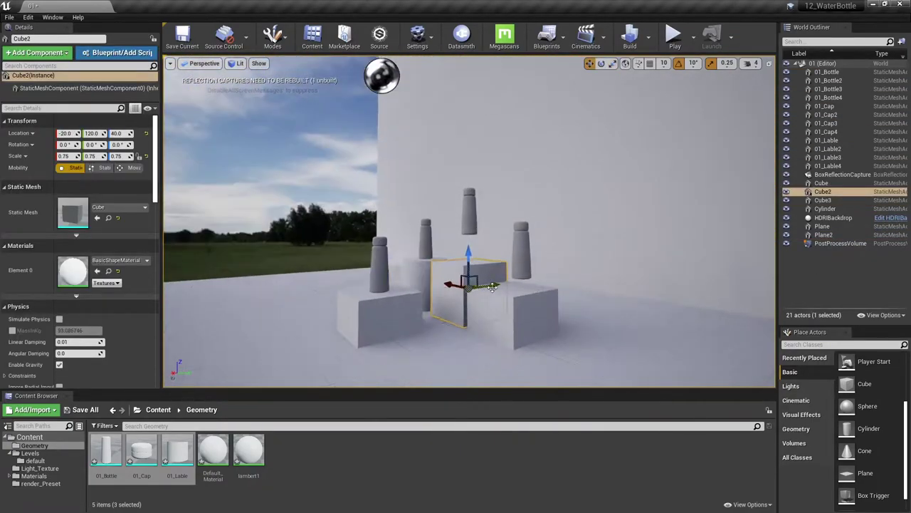
{"action": "right_click_drag", "start_coordinate": [504, 333], "coordinate": [648, 381]}
{"action": "left_click", "coordinate": [648, 381]}
{"action": "key", "text": "ctrl+z"}
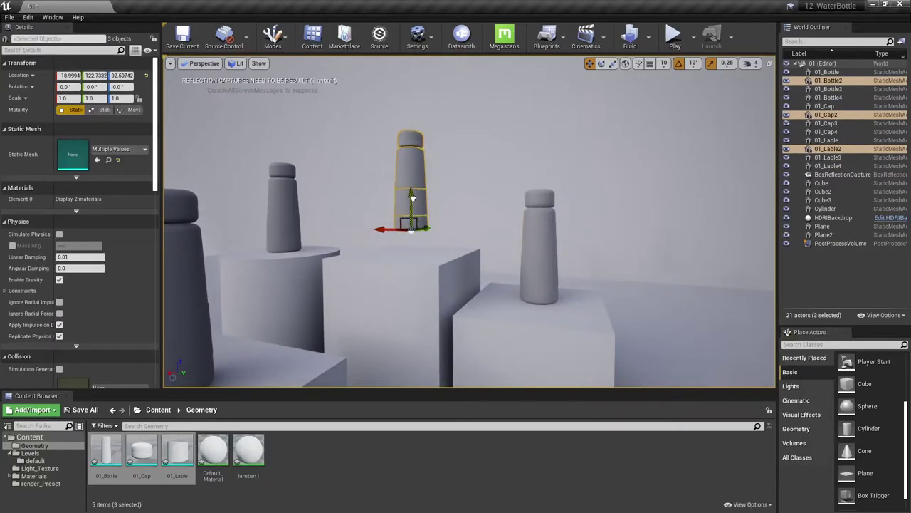
{"action": "key", "text": "ctrl+z"}
{"action": "key", "text": "ctrl+z"}
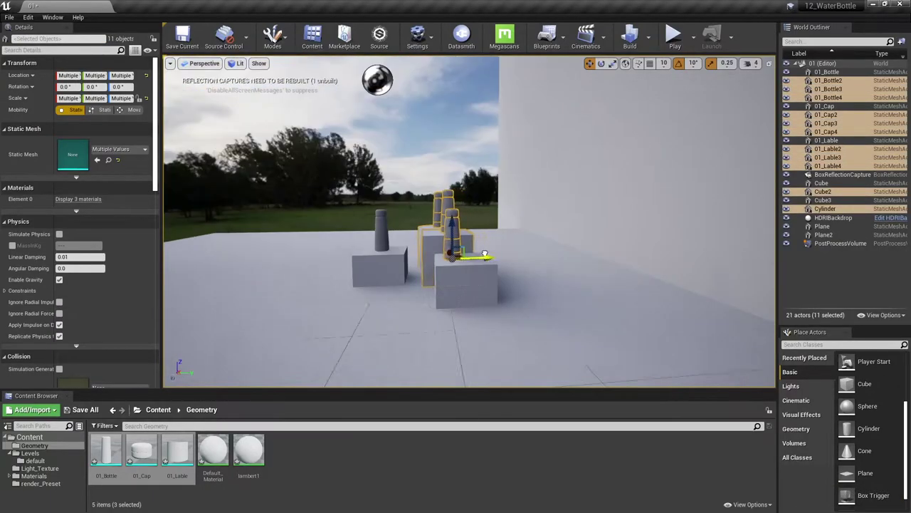
Adjust the bottles and Cube2 pedestal, then place a cine camera in front of them.
{"action": "mouse_move", "coordinate": [469, 285]}
{"action": "right_mouse_down"}
{"action": "mouse_move", "coordinate": [483, 289]}
{"action": "mouse_move", "coordinate": [393, 247]}
{"action": "right_mouse_up"}
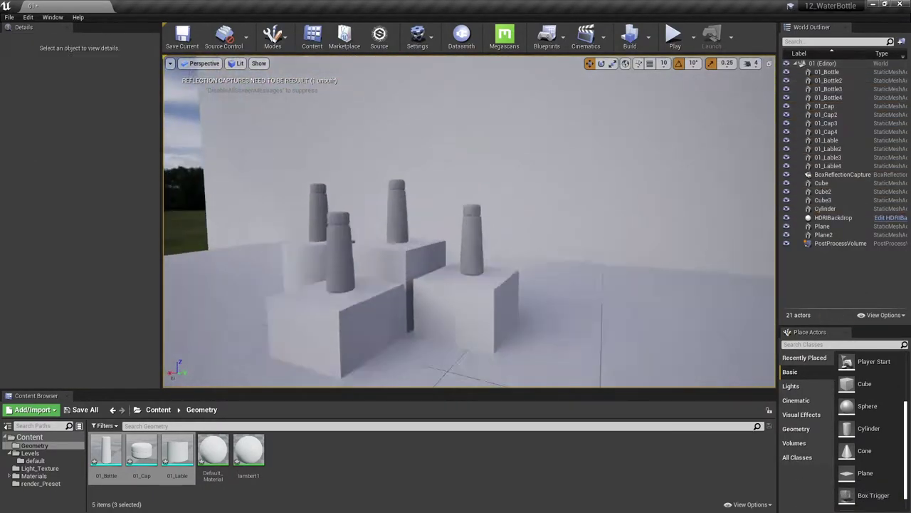
{"action": "left_click", "coordinate": [392, 247]}
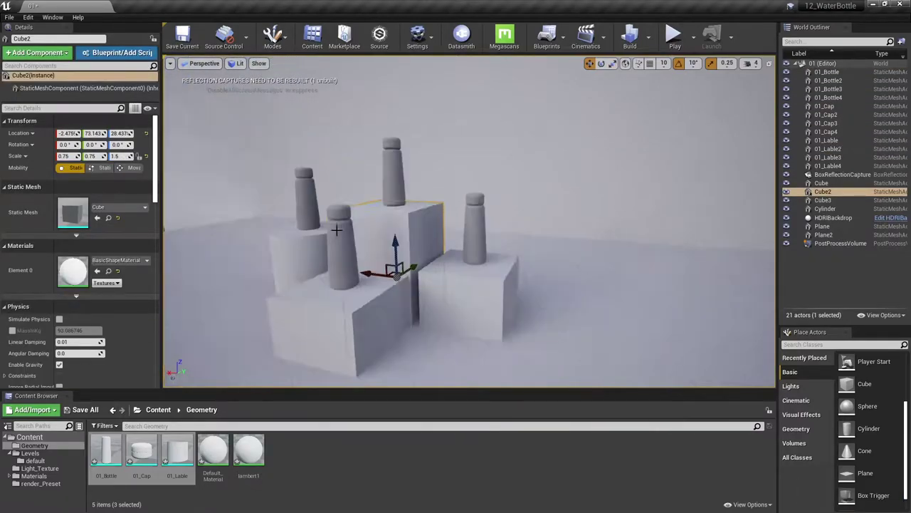
{"action": "key", "text": "ctrl+z"}
{"action": "left_click", "coordinate": [796, 400]}
{"action": "left_click_drag", "start_coordinate": [882, 407], "coordinate": [347, 215]}
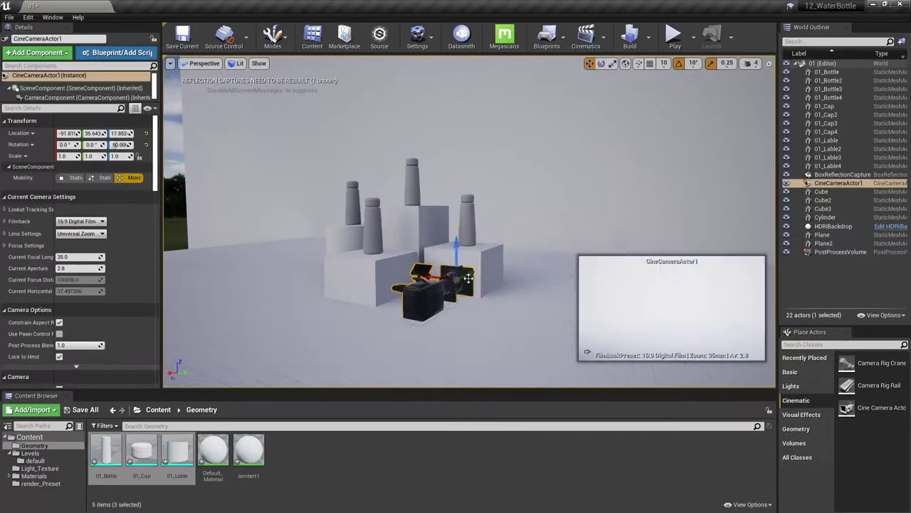
Pilot the cine camera with a custom lens at 105 mm focal length and frame the bottles.
{"action": "left_click", "coordinate": [204, 63]}
{"action": "left_click", "coordinate": [218, 167]}
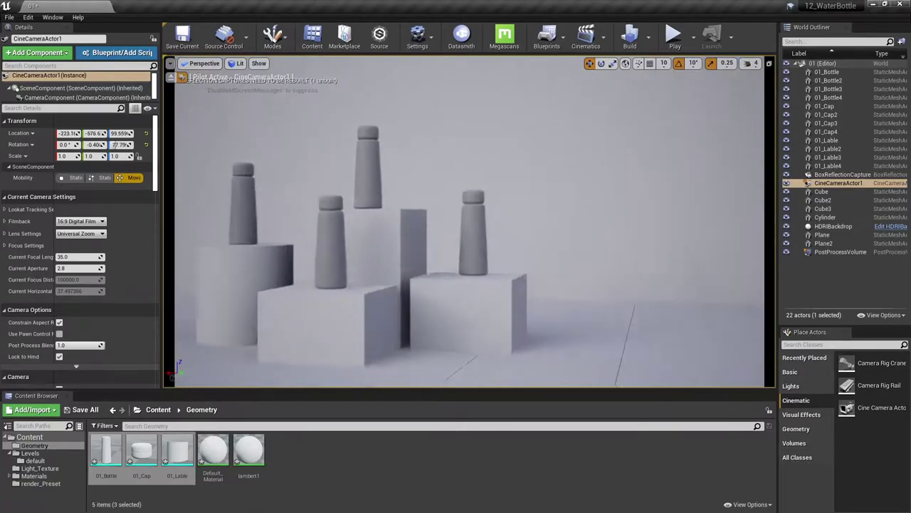
{"action": "right_click_drag", "start_coordinate": [470, 221], "coordinate": [332, 228]}
{"action": "left_click", "coordinate": [5, 233]}
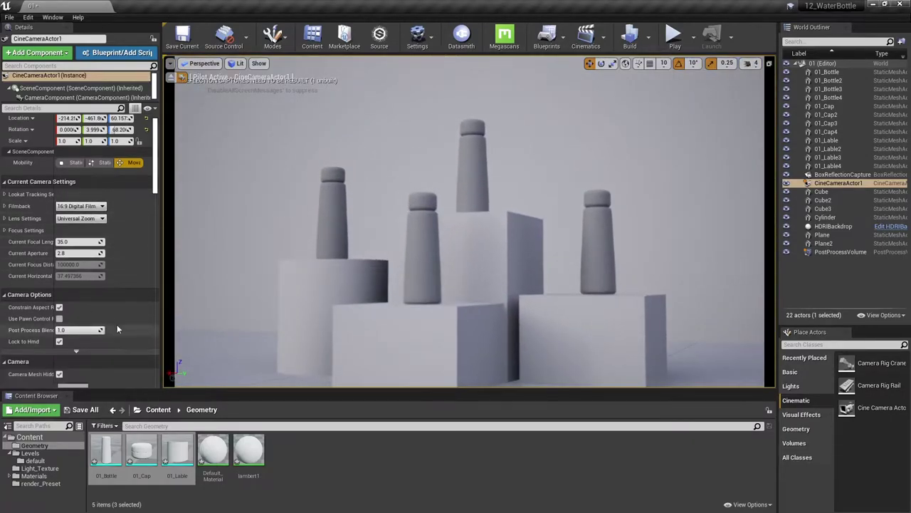
{"action": "type", "text": "105"}
{"action": "key", "text": "Return"}
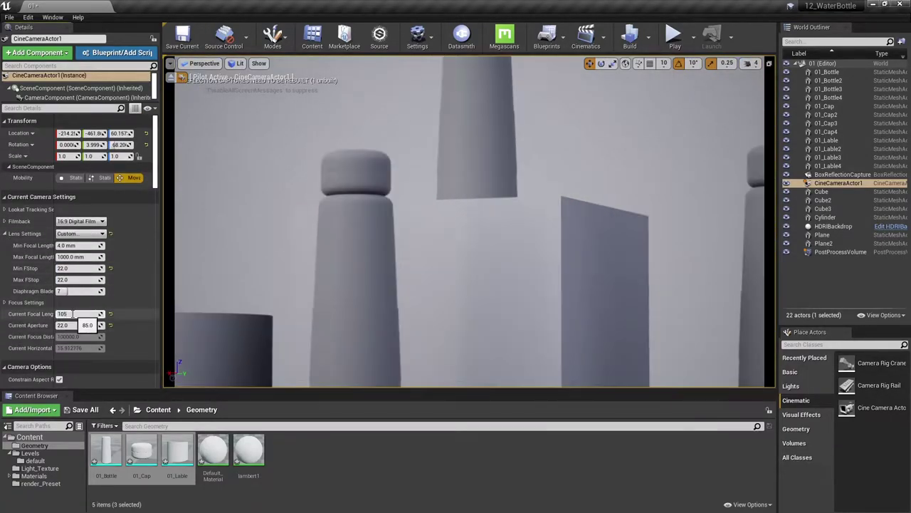
{"action": "mouse_move", "coordinate": [234, 294]}
{"action": "right_mouse_down"}
{"action": "mouse_move", "coordinate": [258, 306]}
{"action": "mouse_move", "coordinate": [257, 324]}
{"action": "right_mouse_up"}
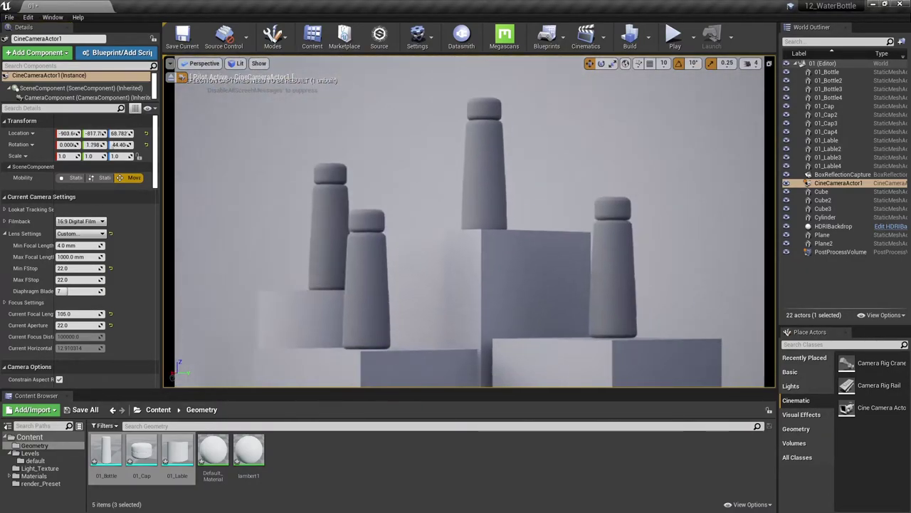
{"action": "right_click_drag", "start_coordinate": [257, 250], "coordinate": [257, 250]}
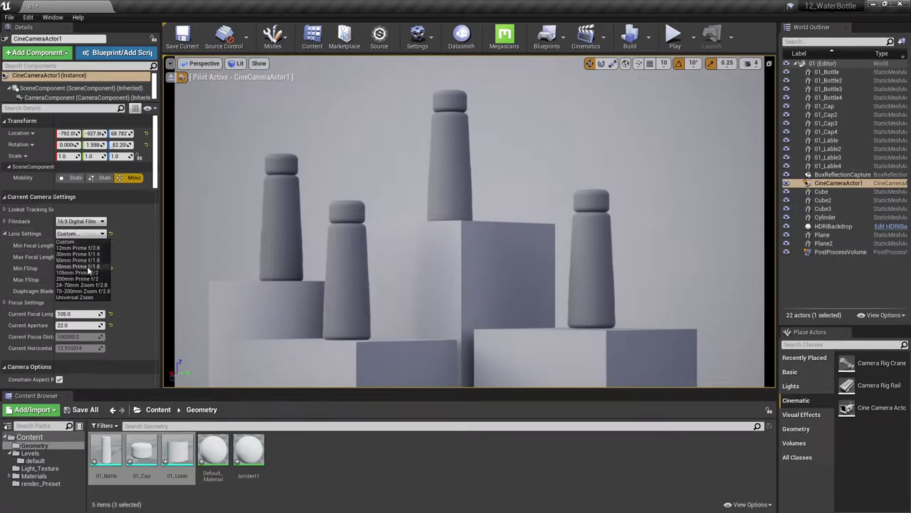
{"action": "left_click", "coordinate": [89, 272]}
Recompose the camera from an overhead view so it looks down over the bottles.
{"action": "left_click", "coordinate": [498, 299]}
{"action": "left_click", "coordinate": [204, 63]}
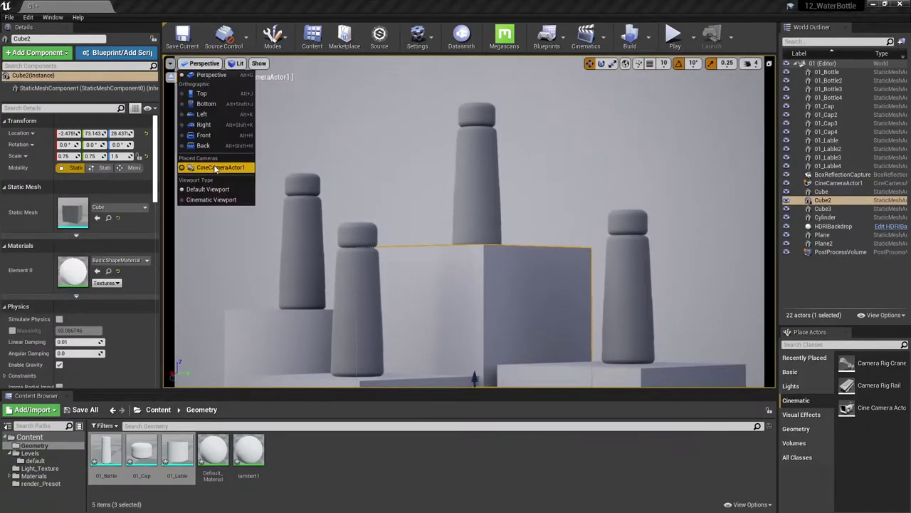
{"action": "left_click", "coordinate": [216, 168]}
{"action": "right_click_drag", "start_coordinate": [451, 249], "coordinate": [440, 278]}
{"action": "left_click", "coordinate": [263, 139]}
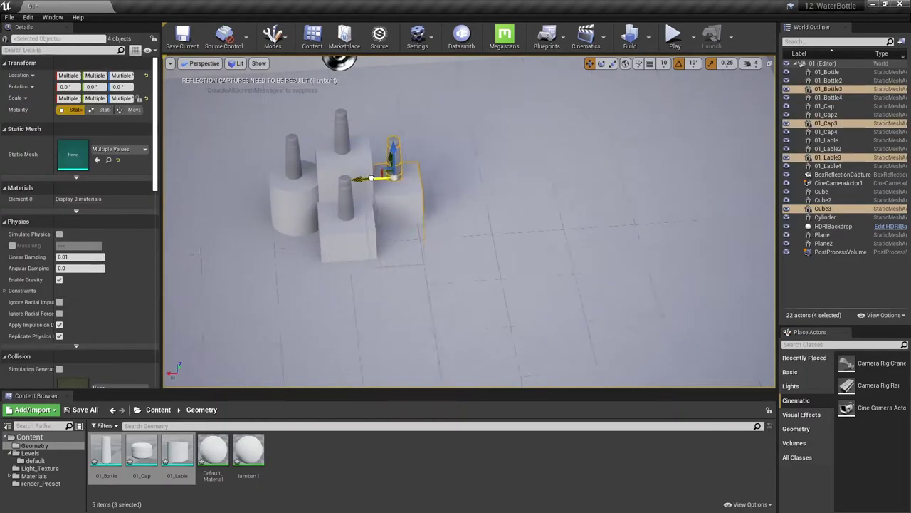
{"action": "left_click", "coordinate": [356, 260]}
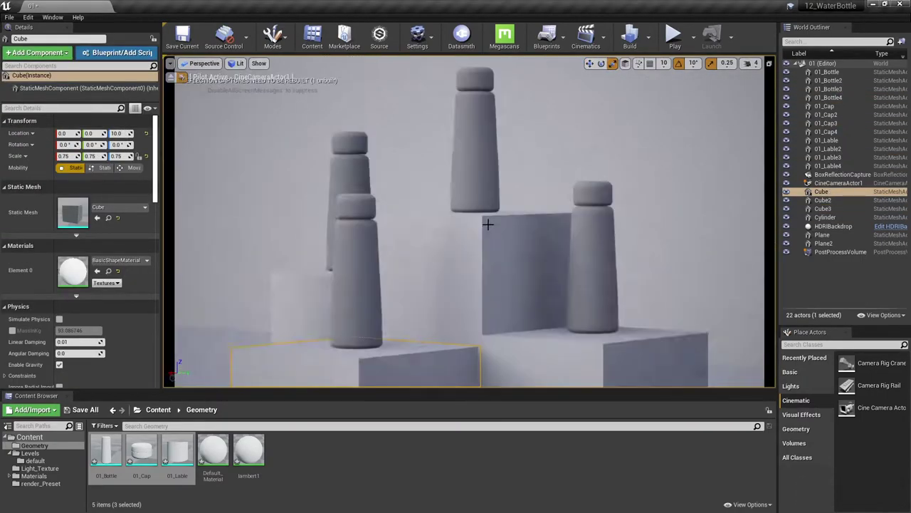
{"action": "right_click_drag", "start_coordinate": [487, 224], "coordinate": [406, 224]}
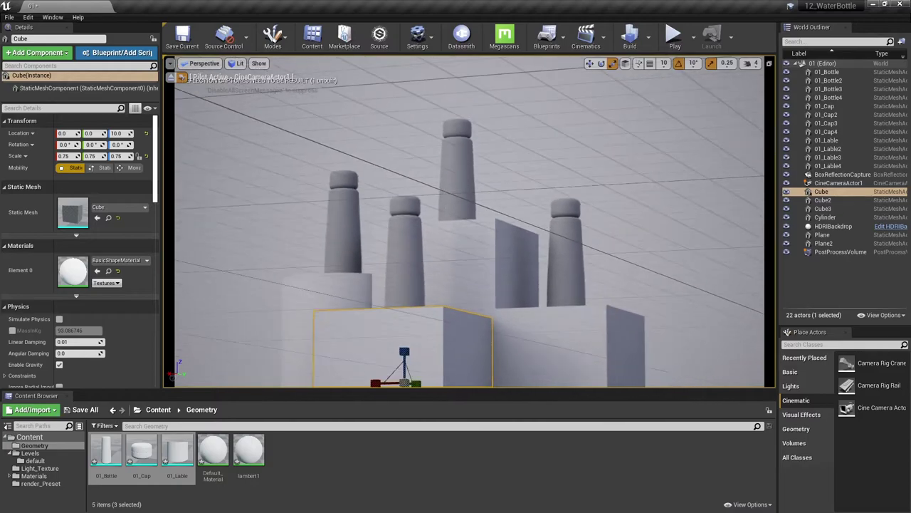
Hide the floor grid in the viewport.
{"action": "key", "text": "Escape"}
{"action": "left_click", "coordinate": [259, 63]}
{"action": "left_click", "coordinate": [284, 108]}
{"action": "left_click", "coordinate": [158, 410]}
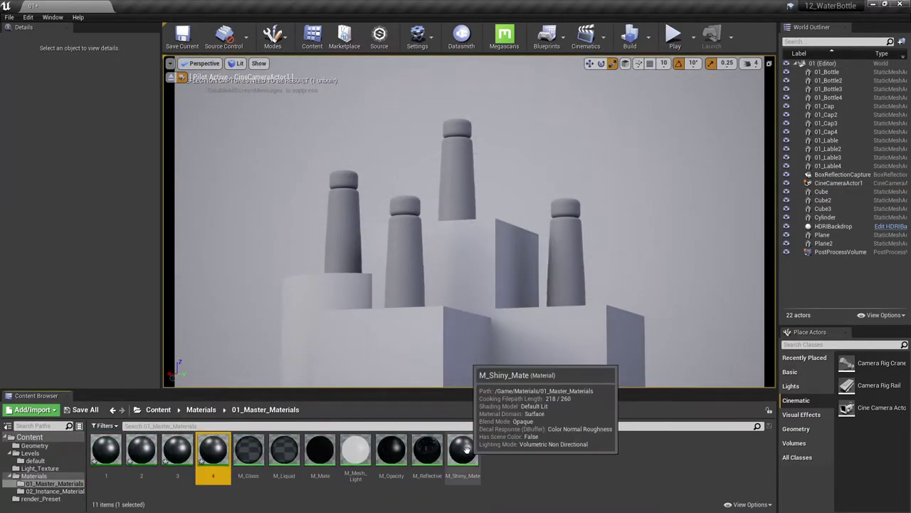
Move the four material instances into 02_Instance_Material and switch to a two-pane viewport layout.
{"action": "left_click_drag", "start_coordinate": [213, 449], "coordinate": [76, 499]}
{"action": "left_click", "coordinate": [97, 467]}
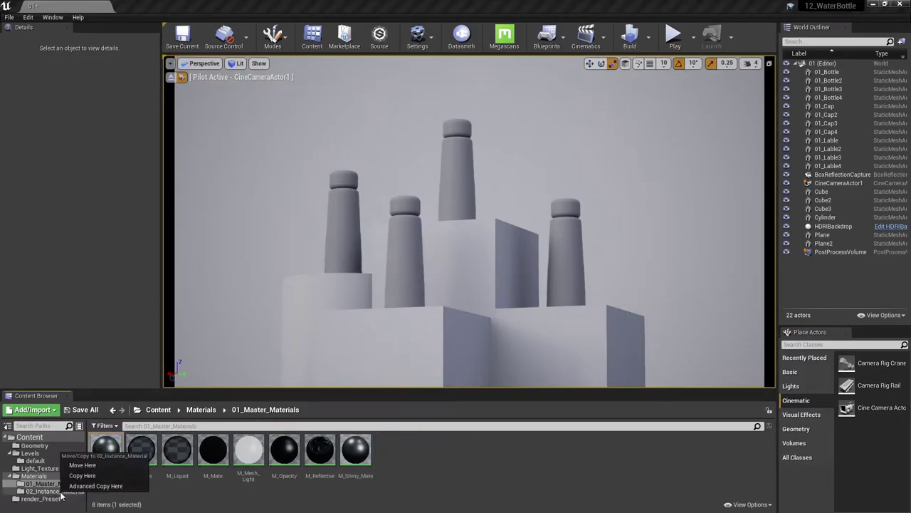
{"action": "left_click", "coordinate": [170, 63]}
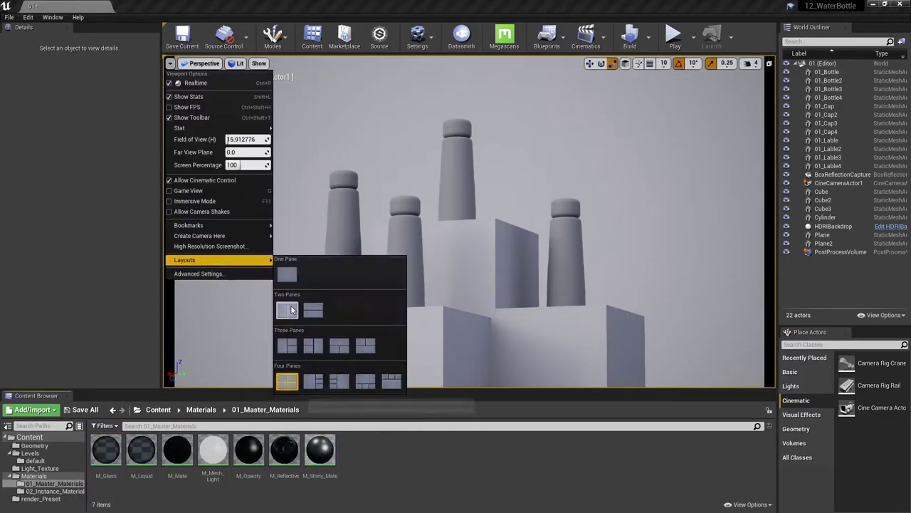
{"action": "left_click", "coordinate": [287, 295]}
{"action": "left_click", "coordinate": [621, 213]}
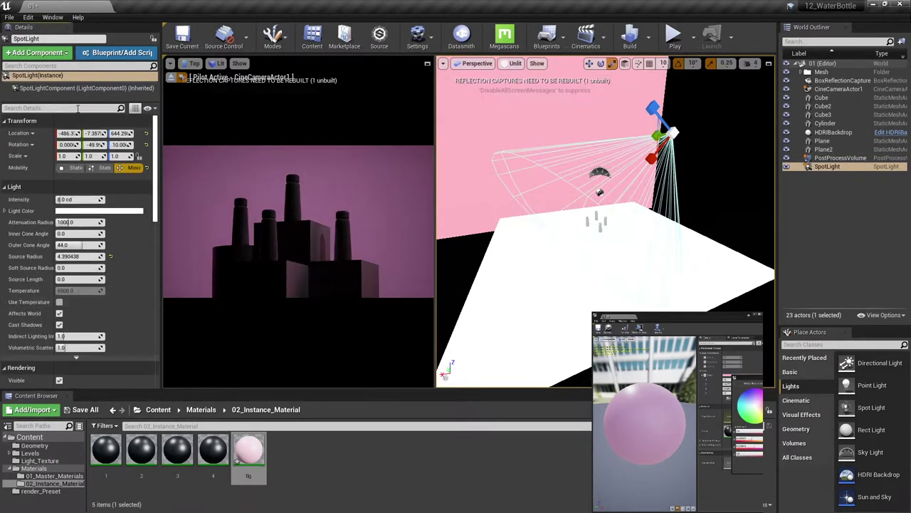
Turn off the spotlight's Cast Ray Tracing Shadows and raise its intensity to about 23 cd.
{"action": "type", "text": "ray"}
{"action": "left_click", "coordinate": [95, 139]}
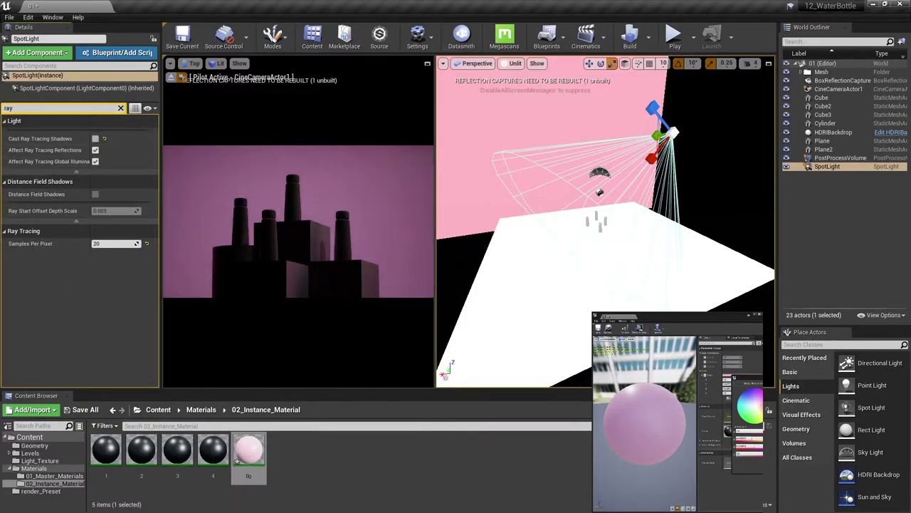
{"action": "left_click", "coordinate": [788, 133]}
{"action": "left_click", "coordinate": [121, 108]}
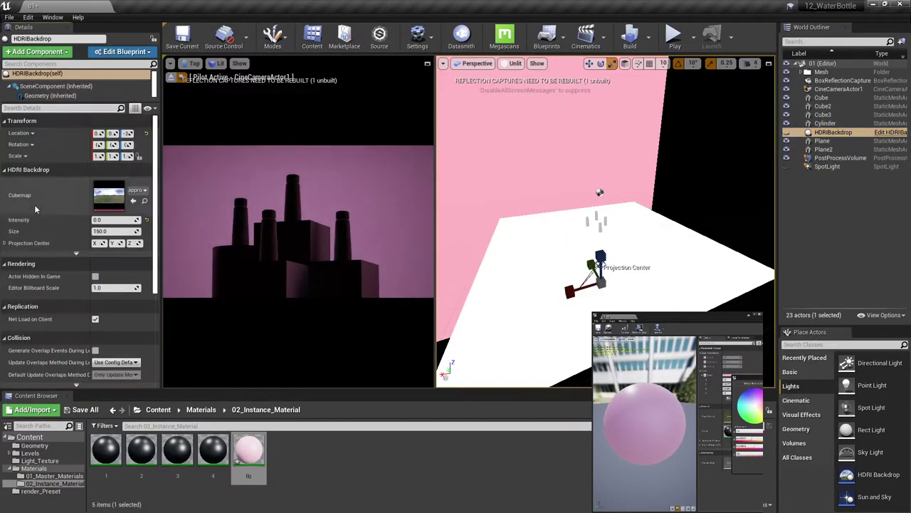
{"action": "key", "text": "Return"}
{"action": "left_click", "coordinate": [787, 166]}
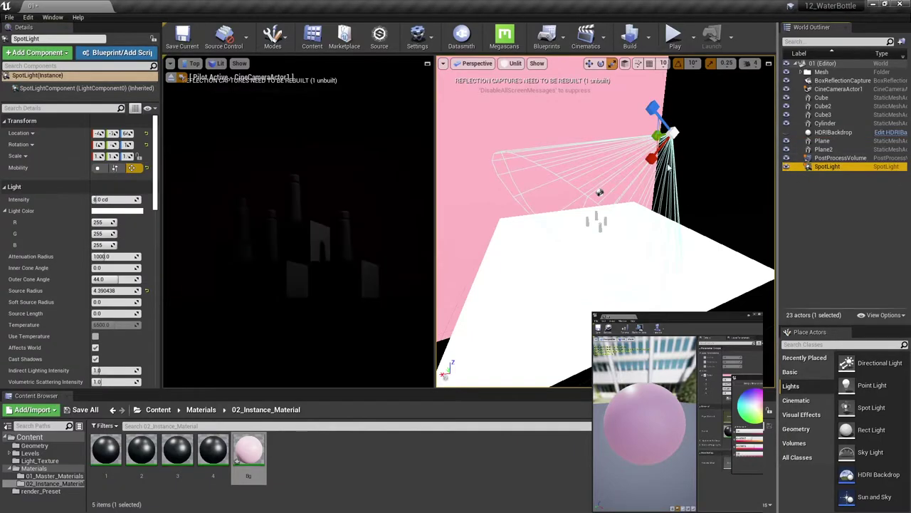
{"action": "left_click_drag", "start_coordinate": [107, 199], "coordinate": [121, 199]}
Place a point light above the floor and a rect light over the bottles, viewed lit.
{"action": "right_click_drag", "start_coordinate": [603, 199], "coordinate": [599, 208]}
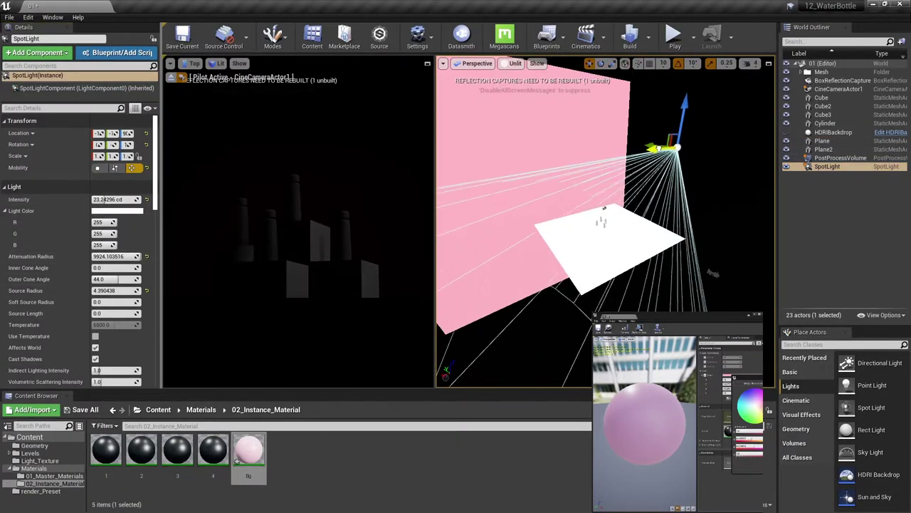
{"action": "left_click_drag", "start_coordinate": [872, 385], "coordinate": [627, 200]}
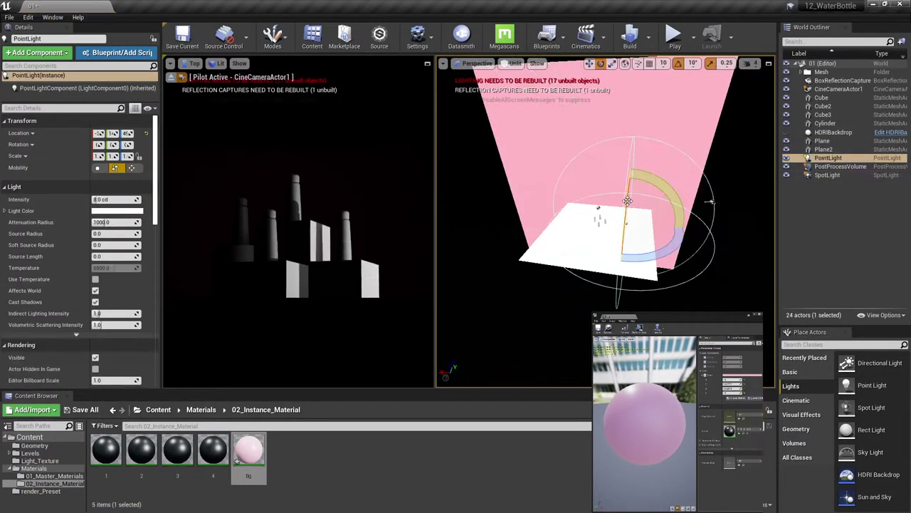
{"action": "left_click_drag", "start_coordinate": [871, 430], "coordinate": [598, 213]}
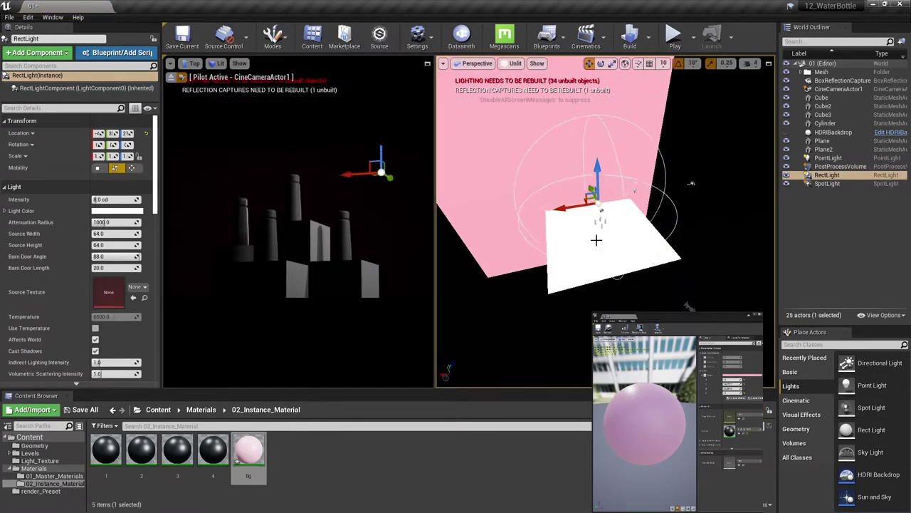
{"action": "scroll", "coordinate": [548, 189], "scroll_direction": "up", "scroll_amount": 3}
{"action": "key", "text": "alt+4"}
{"action": "right_click_drag", "start_coordinate": [543, 105], "coordinate": [610, 236]}
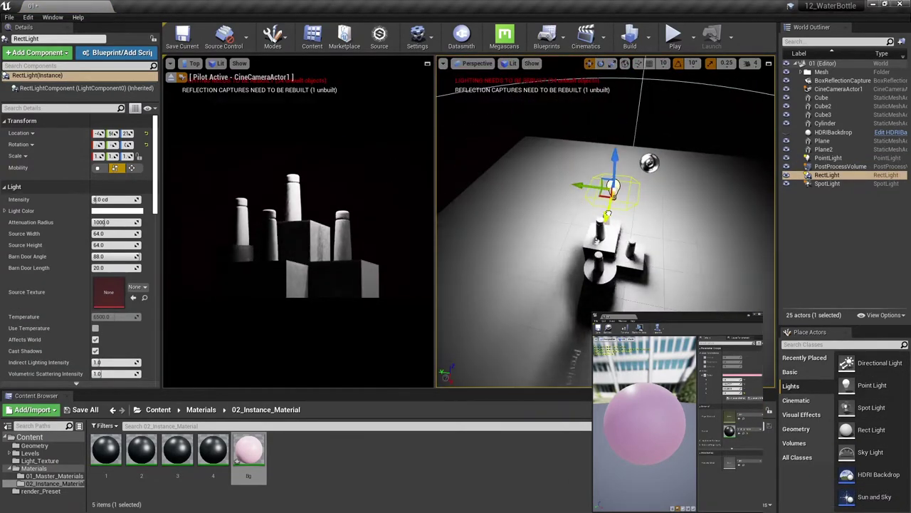
Delete the rect light, point light and spotlight, leaving the scene dark.
{"action": "left_click_drag", "start_coordinate": [570, 135], "coordinate": [590, 148]}
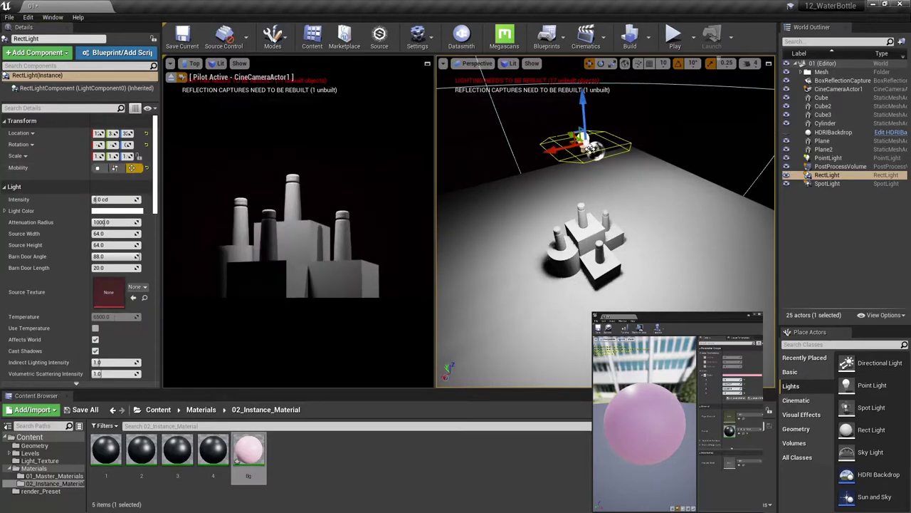
{"action": "key", "text": "Delete"}
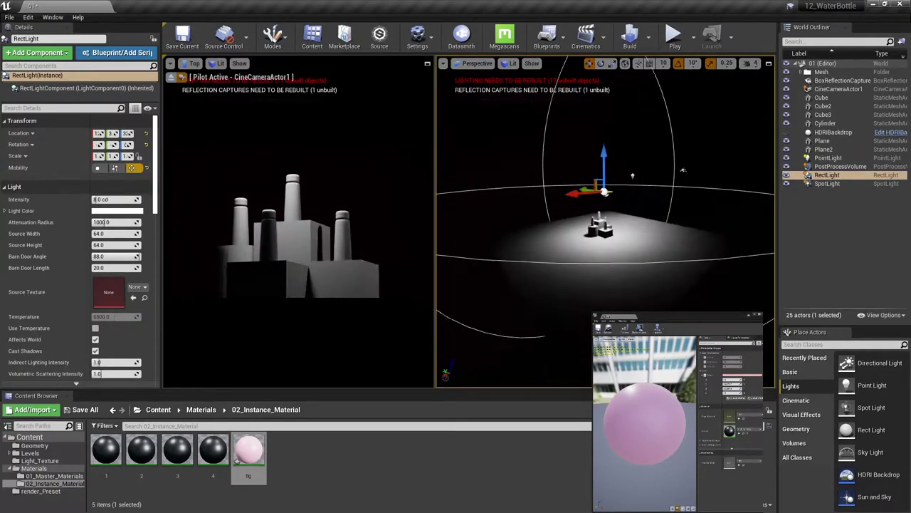
{"action": "left_click", "coordinate": [707, 116]}
{"action": "key", "text": "Delete"}
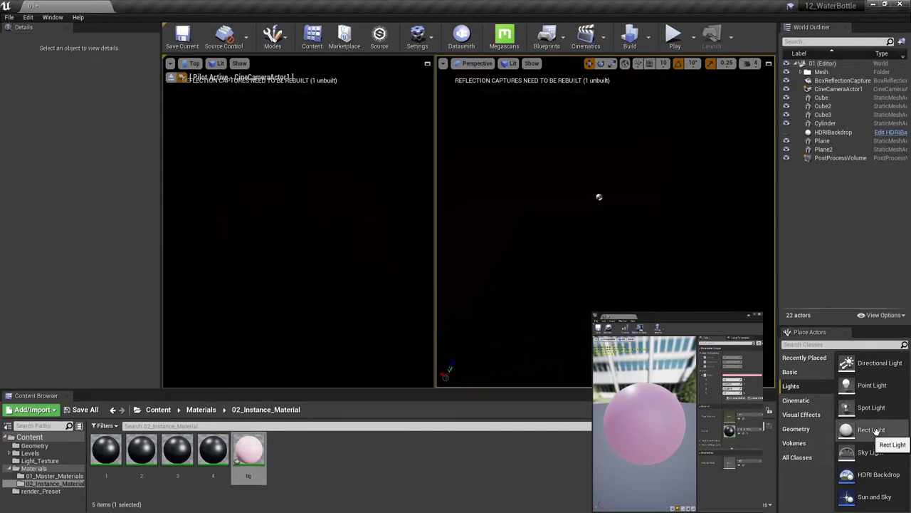
Restore the point light at 100 cd with a larger source radius, raised higher above the floor.
{"action": "key", "text": "ctrl+z"}
{"action": "key", "text": "ctrl+y"}
{"action": "key", "text": "ctrl+z"}
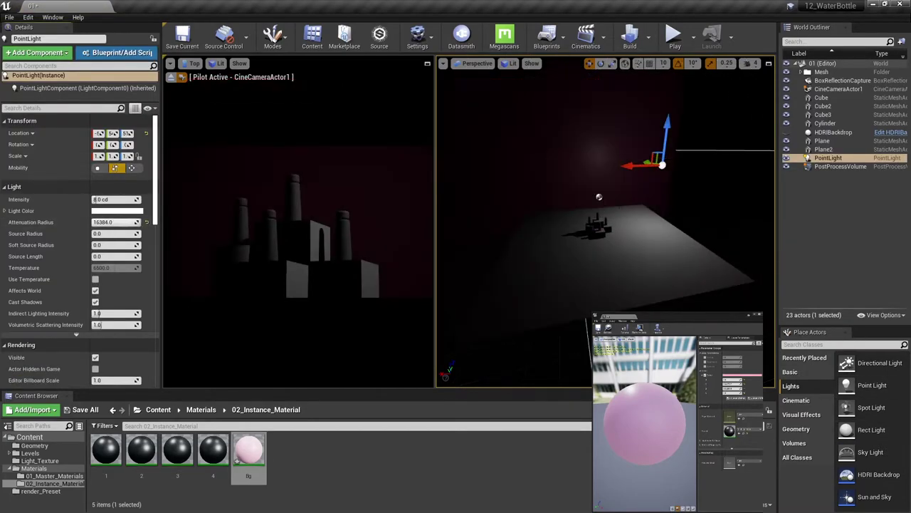
{"action": "type", "text": "100"}
{"action": "key", "text": "Return"}
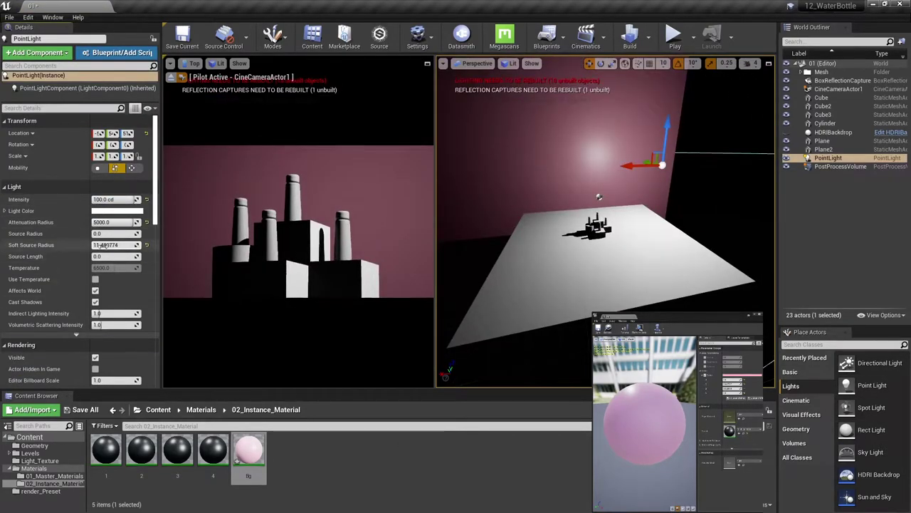
{"action": "left_click_drag", "start_coordinate": [110, 245], "coordinate": [135, 245]}
{"action": "left_click_drag", "start_coordinate": [672, 137], "coordinate": [679, 87]}
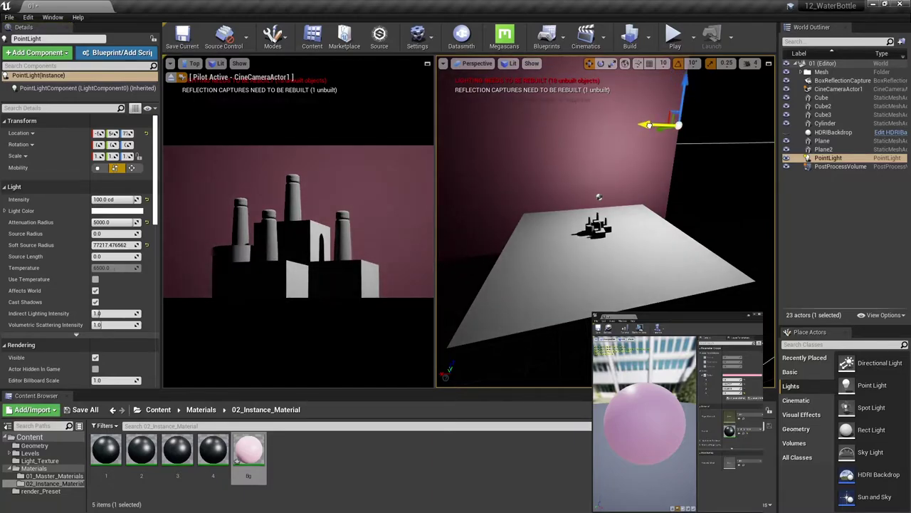
Duplicate the point light and move the copy to the left.
{"action": "right_click_drag", "start_coordinate": [649, 124], "coordinate": [657, 141]}
{"action": "left_click_drag", "start_coordinate": [657, 142], "coordinate": [502, 233], "text": "alt"}
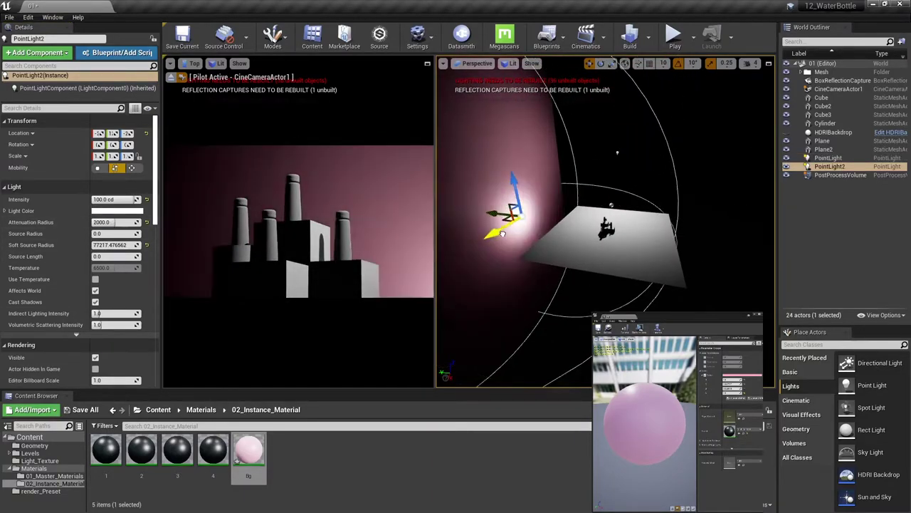
{"action": "right_click_drag", "start_coordinate": [503, 233], "coordinate": [839, 405]}
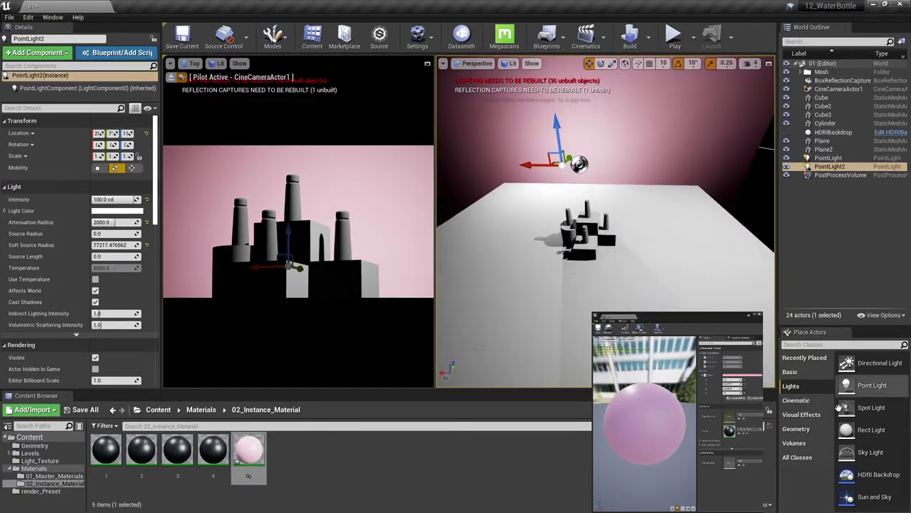
Add a rect light, duplicate it to the right side, and set the second point light to 75 cd.
{"action": "left_click_drag", "start_coordinate": [846, 429], "coordinate": [459, 280]}
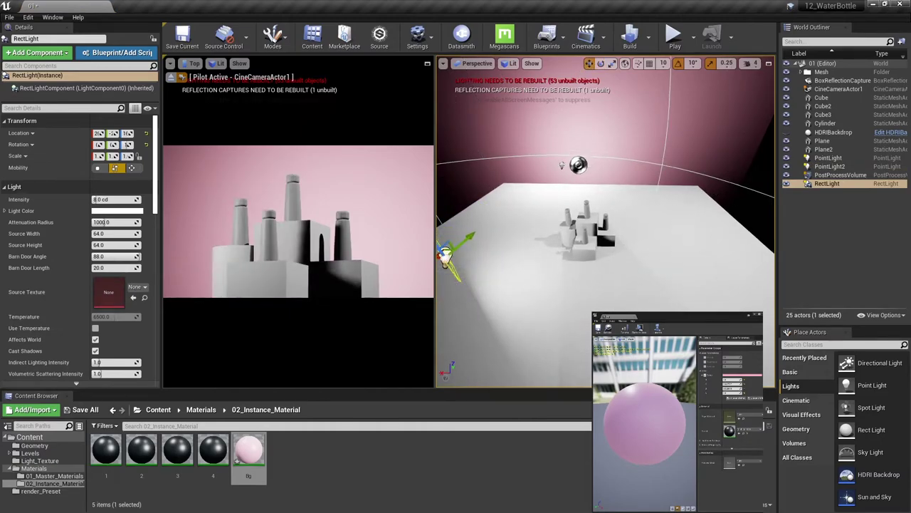
{"action": "left_click_drag", "start_coordinate": [467, 239], "coordinate": [711, 274], "text": "alt"}
{"action": "right_click_drag", "start_coordinate": [712, 274], "coordinate": [609, 258]}
{"action": "key", "text": "e"}
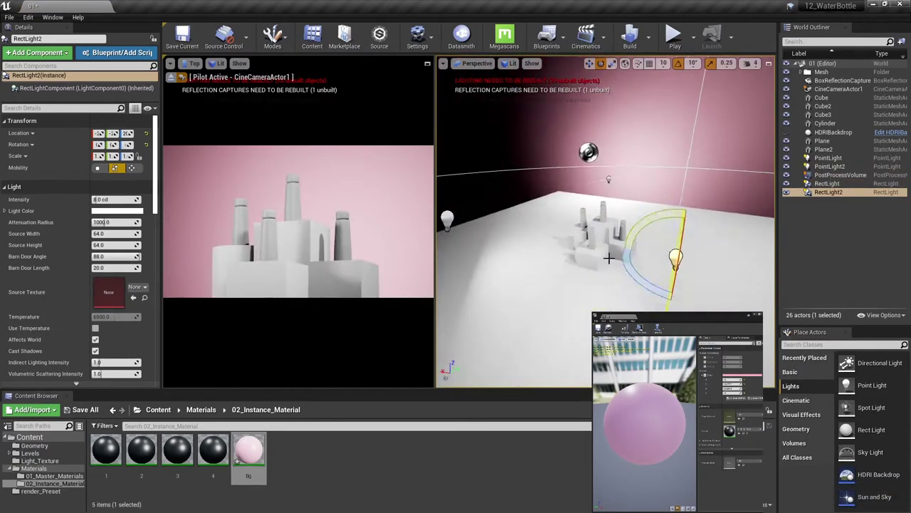
{"action": "left_click", "coordinate": [796, 166]}
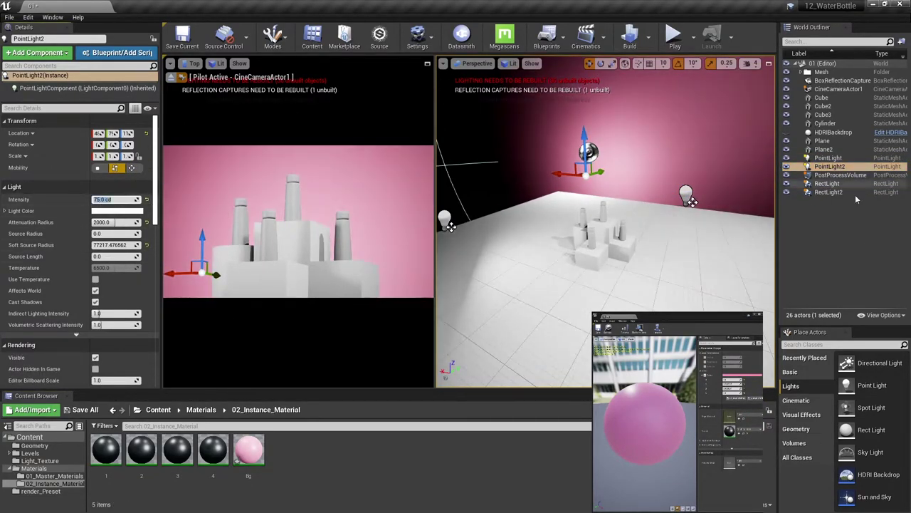
{"action": "left_click", "coordinate": [833, 192]}
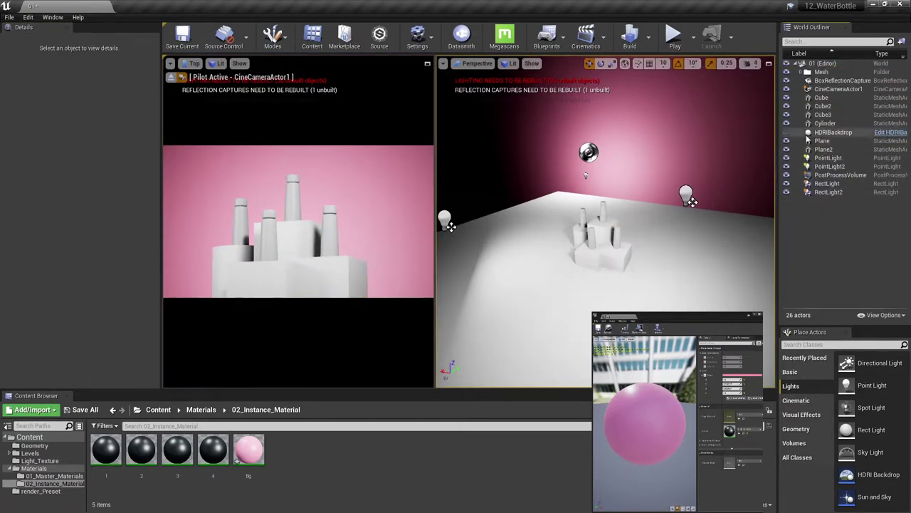
Select the left rect light and lower its intensity from 8 to 5 cd.
{"action": "left_click", "coordinate": [482, 222]}
{"action": "mouse_move", "coordinate": [482, 222]}
{"action": "right_mouse_down"}
{"action": "mouse_move", "coordinate": [498, 266]}
{"action": "mouse_move", "coordinate": [627, 281]}
{"action": "right_mouse_up"}
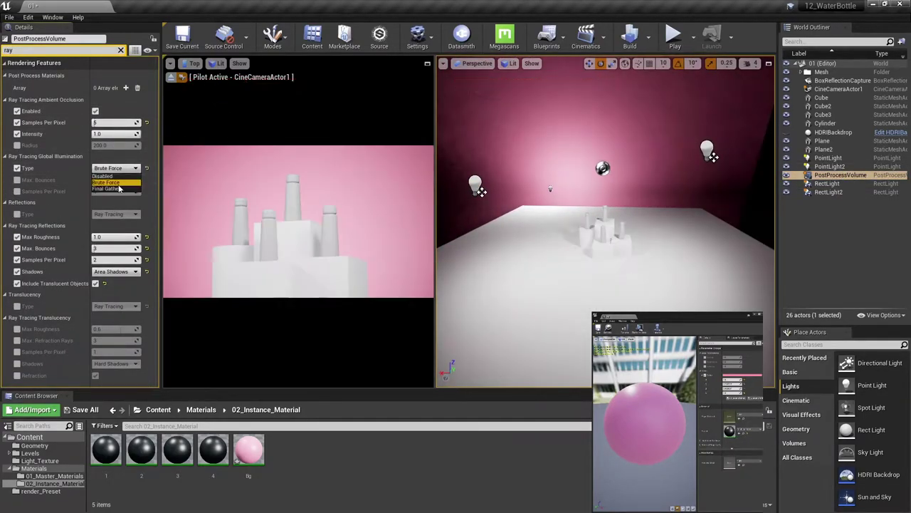
{"action": "left_click", "coordinate": [707, 149]}
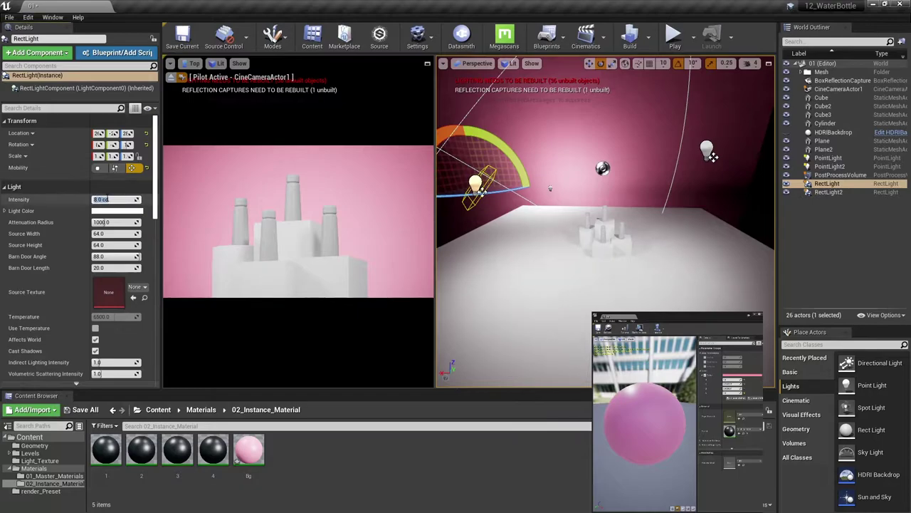
{"action": "type", "text": "5"}
{"action": "key", "text": "Return"}
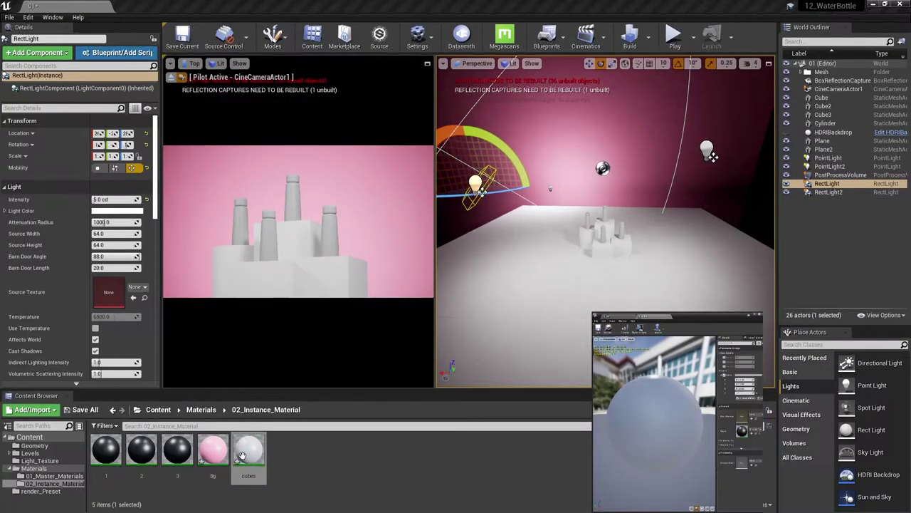
Apply the cubes material to the pedestals and material 1 to the left bottle.
{"action": "mouse_move", "coordinate": [248, 450]}
{"action": "left_mouse_down"}
{"action": "mouse_move", "coordinate": [228, 265]}
{"action": "mouse_move", "coordinate": [249, 260]}
{"action": "left_mouse_up"}
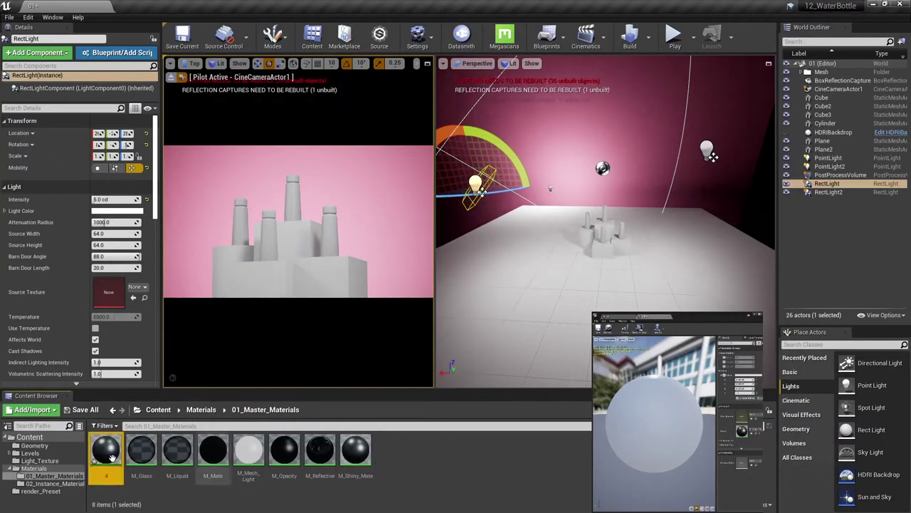
{"action": "left_click", "coordinate": [55, 484]}
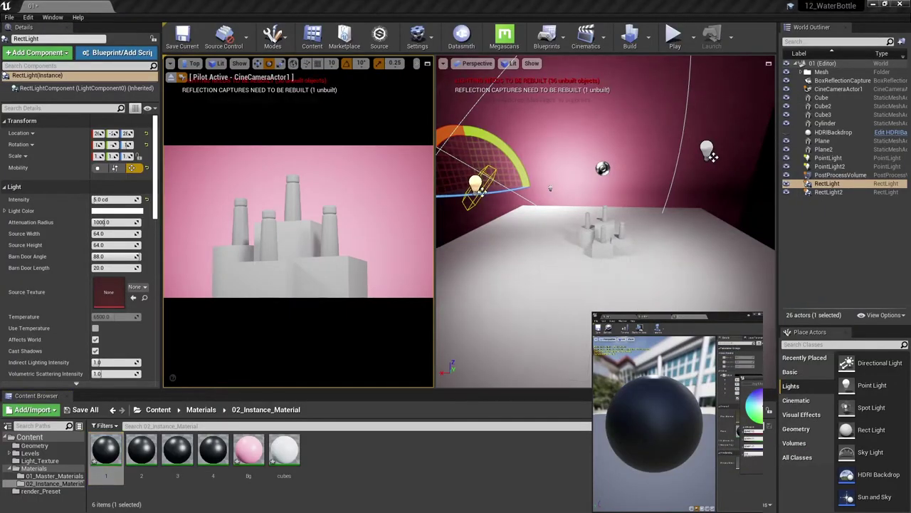
{"action": "left_click_drag", "start_coordinate": [106, 450], "coordinate": [193, 339]}
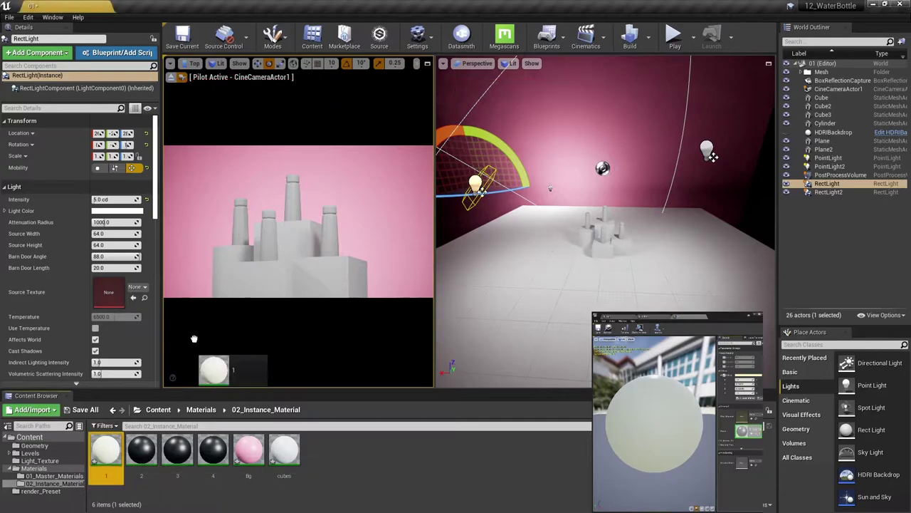
Set the cine camera's focal length to 105 mm, then back to 85 mm.
{"action": "left_click", "coordinate": [834, 90]}
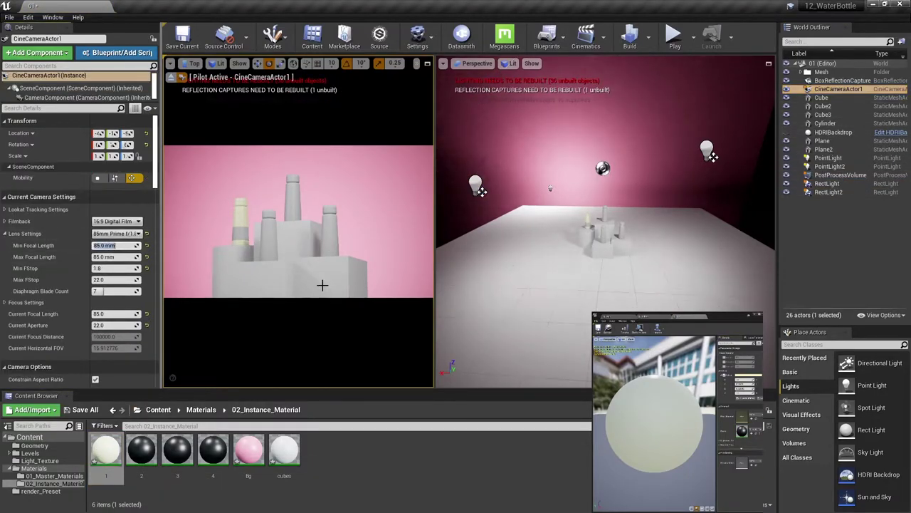
{"action": "type", "text": "105"}
{"action": "key", "text": "Return"}
{"action": "type", "text": "120"}
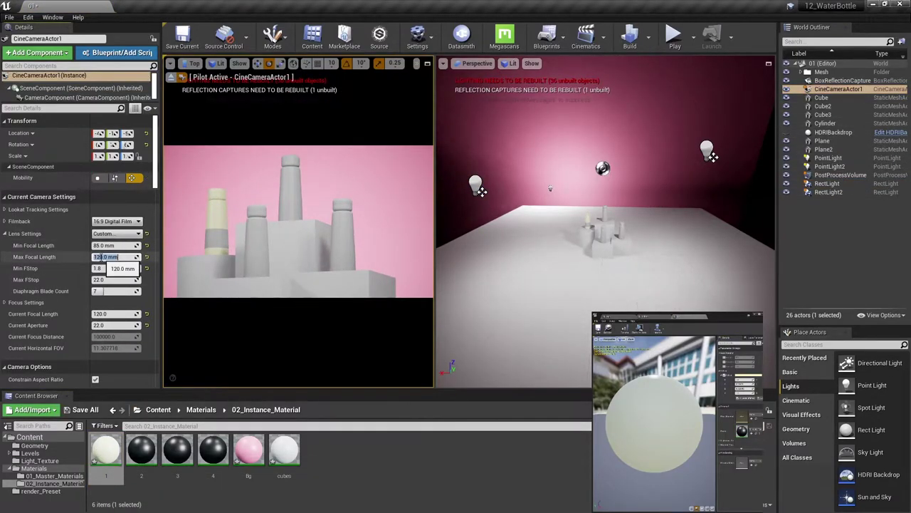
{"action": "type", "text": "85"}
{"action": "key", "text": "Return"}
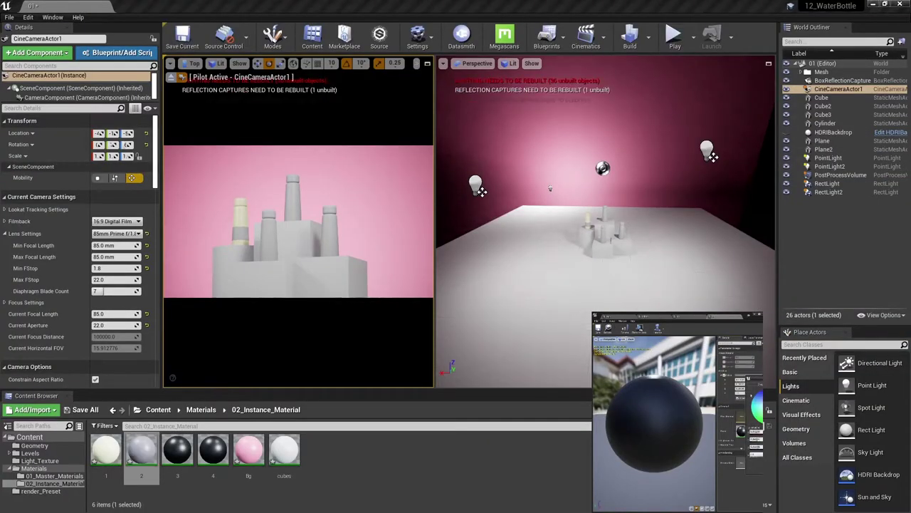
Apply material 2 to the second bottle, navy material 3 to the tall one, pink material 4 to the right.
{"action": "left_click_drag", "start_coordinate": [141, 448], "coordinate": [273, 227]}
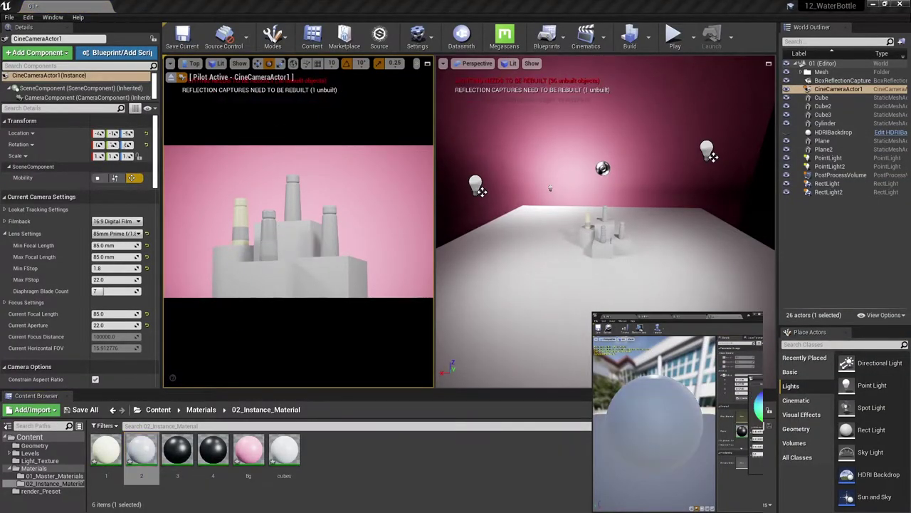
{"action": "left_click", "coordinate": [177, 448]}
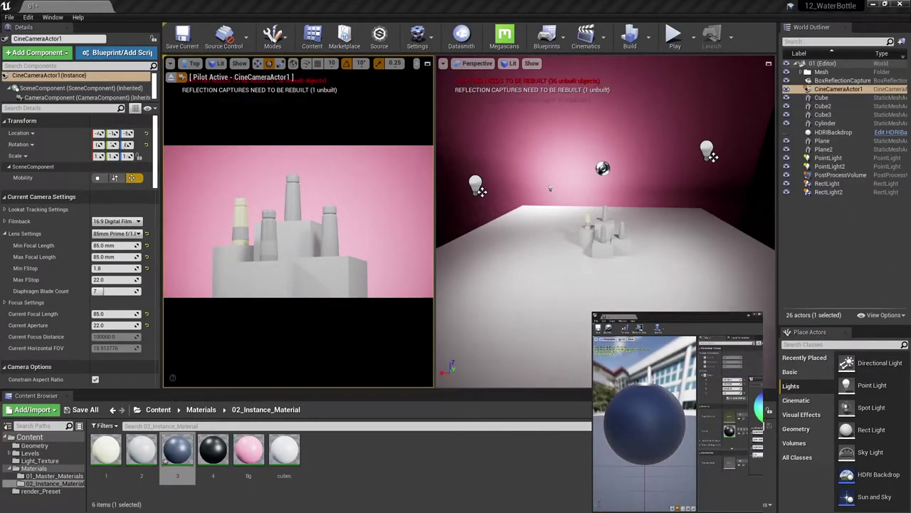
{"action": "left_click_drag", "start_coordinate": [177, 448], "coordinate": [295, 178]}
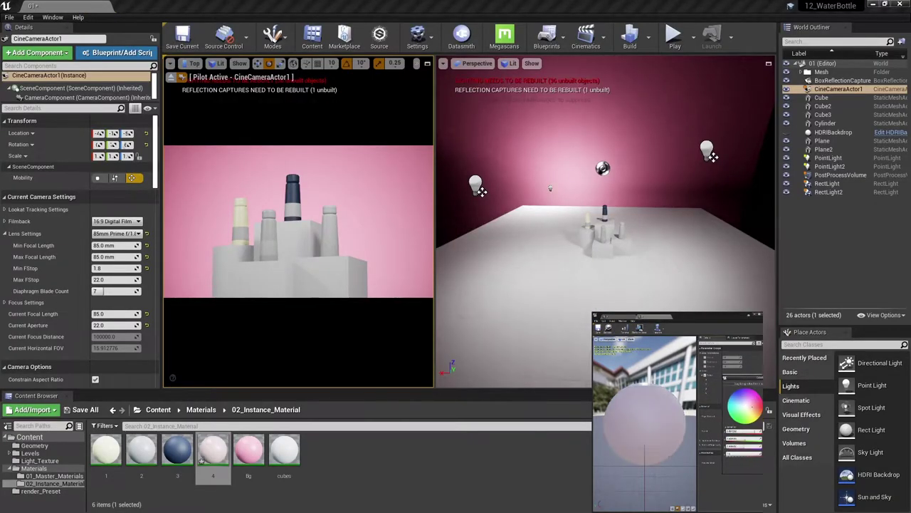
{"action": "left_click", "coordinate": [477, 186]}
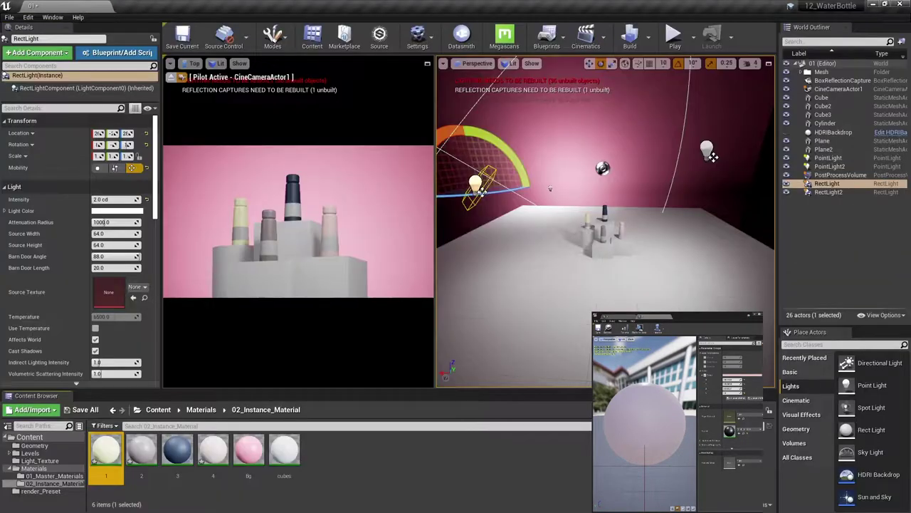
{"action": "left_click_drag", "start_coordinate": [213, 456], "coordinate": [550, 267]}
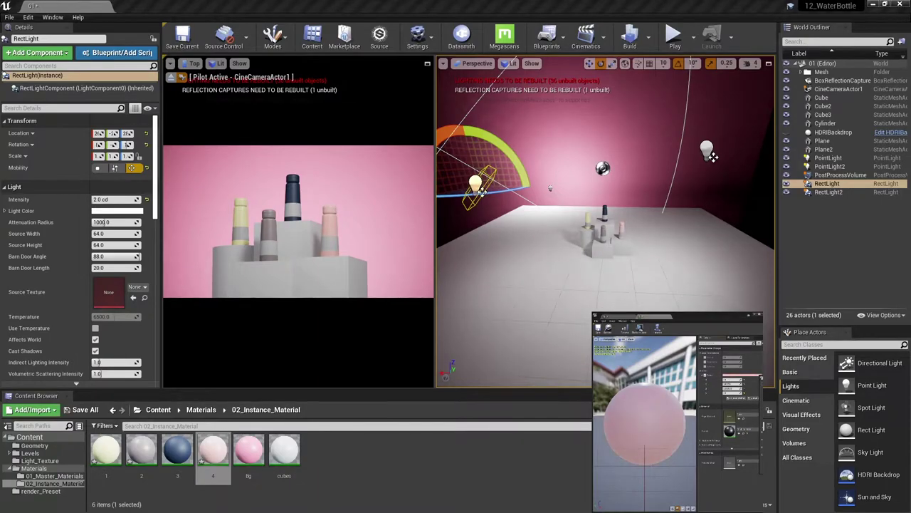
Switch the perspective view to Lighting Only and select the pink bottle with its cap.
{"action": "left_click", "coordinate": [828, 192]}
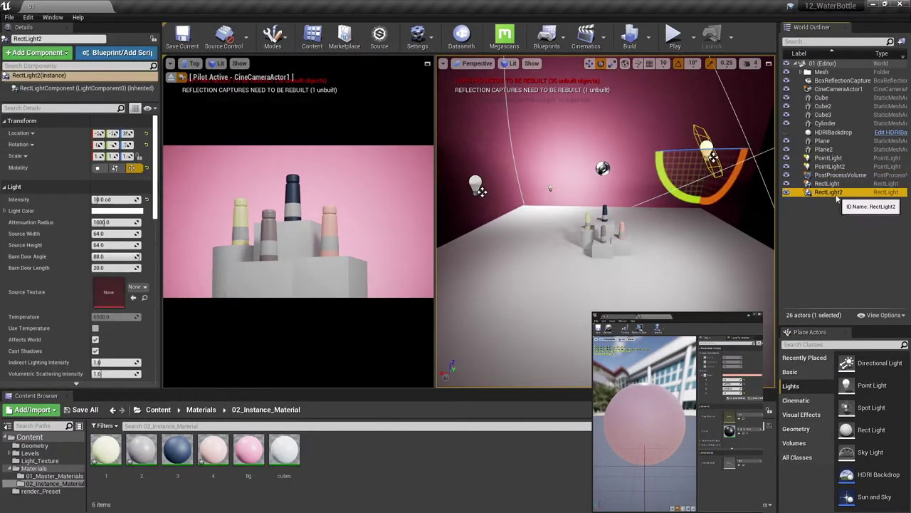
{"action": "left_click", "coordinate": [835, 166]}
{"action": "key", "text": "Escape"}
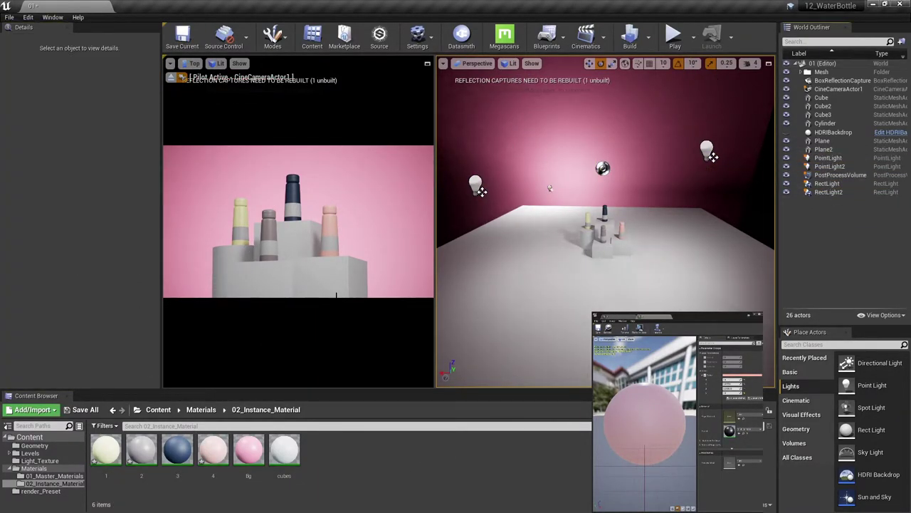
{"action": "left_click", "coordinate": [284, 274]}
{"action": "left_click", "coordinate": [513, 64]}
{"action": "left_click", "coordinate": [527, 126]}
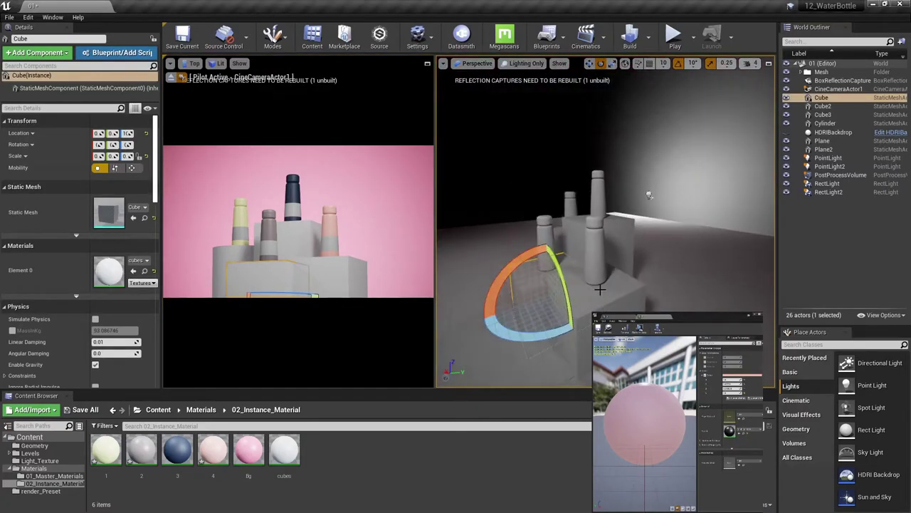
{"action": "key", "text": "ctrl+z"}
{"action": "key", "text": "ctrl+z"}
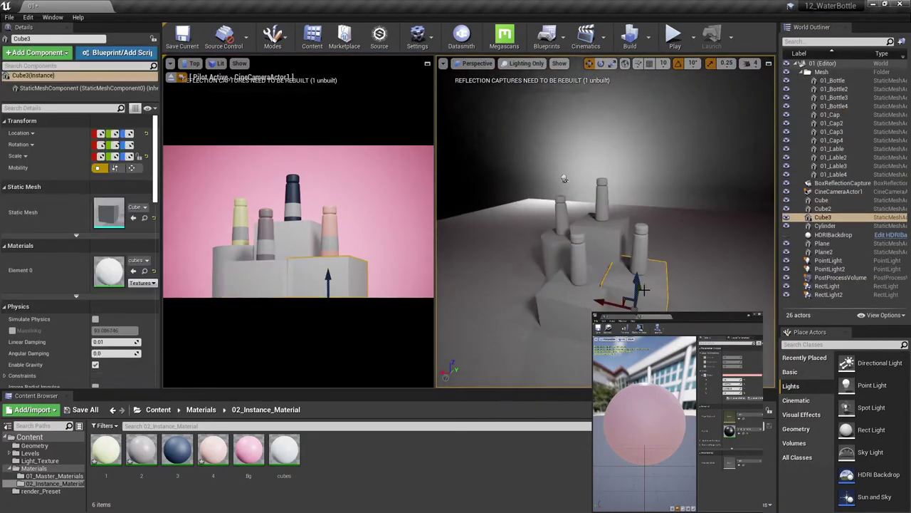
{"action": "key", "text": "ctrl+z"}
Move the pink bottle set sideways, then try a duplicate of it and undo the copy.
{"action": "right_click_drag", "start_coordinate": [563, 178], "coordinate": [625, 185]}
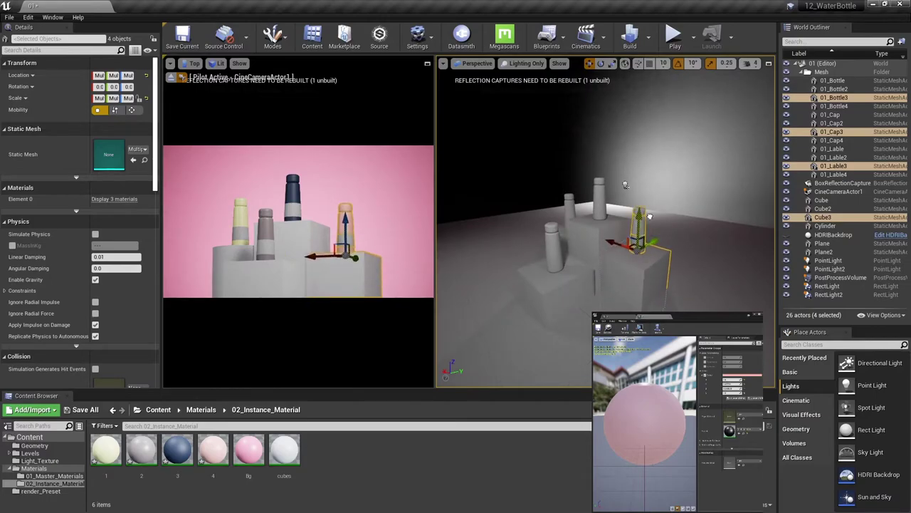
{"action": "right_click_drag", "start_coordinate": [649, 216], "coordinate": [689, 254]}
{"action": "key", "text": "Escape"}
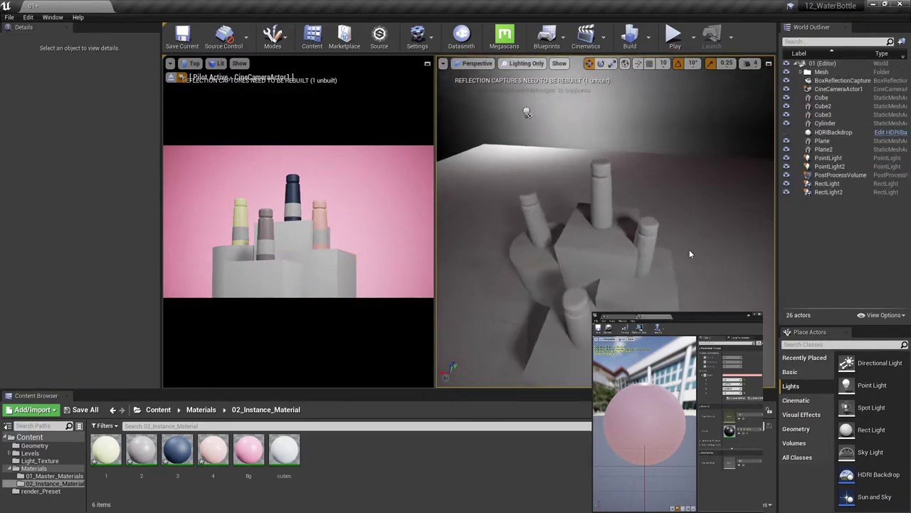
{"action": "key", "text": "ctrl+z"}
{"action": "right_click_drag", "start_coordinate": [606, 302], "coordinate": [541, 271]}
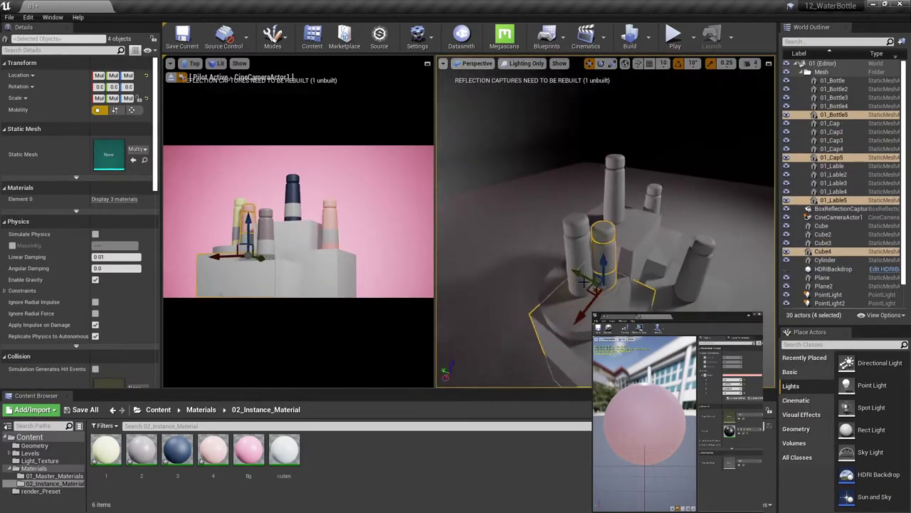
{"action": "left_click_drag", "start_coordinate": [541, 270], "coordinate": [470, 243], "text": "alt"}
{"action": "key", "text": "ctrl+z"}
{"action": "key", "text": "ctrl+z"}
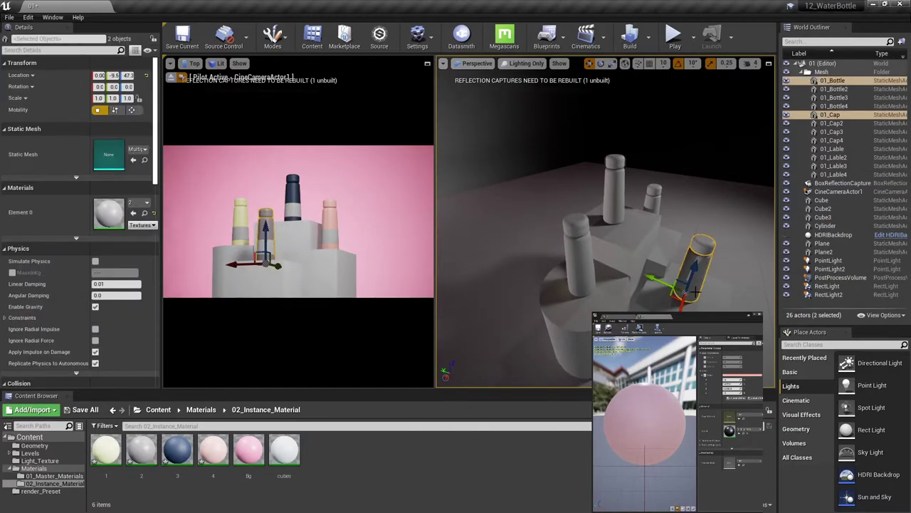
{"action": "key", "text": "ctrl+z"}
{"action": "key", "text": "ctrl+z"}
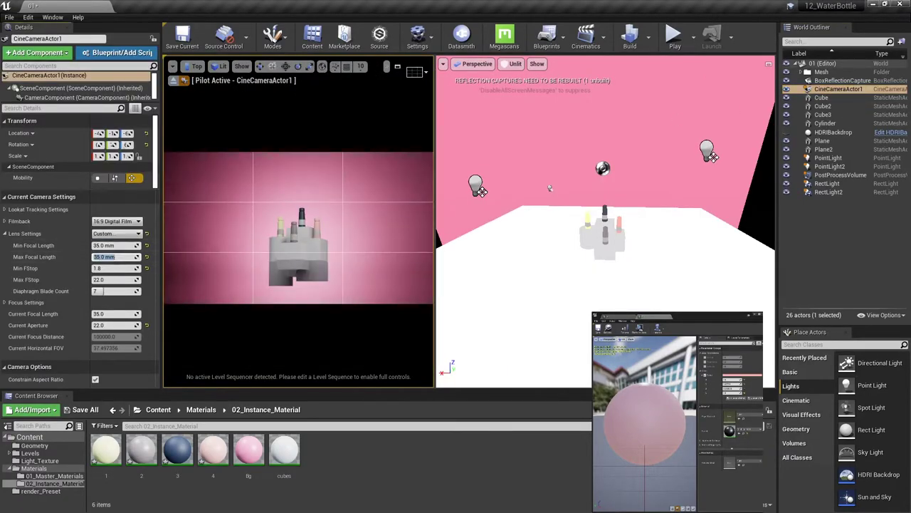
Give the cine camera a 50 mm lens and reframe it on the bottles.
{"action": "type", "text": "50"}
{"action": "key", "text": "Return"}
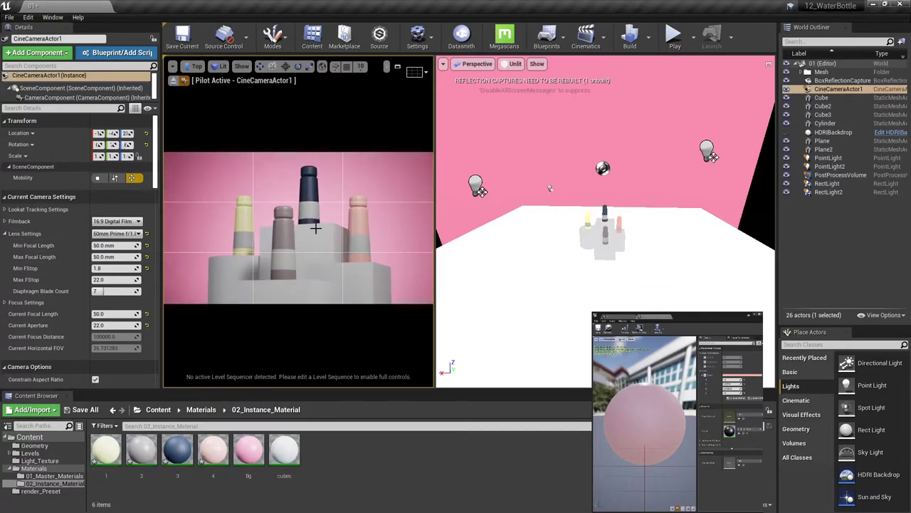
{"action": "mouse_move", "coordinate": [315, 227]}
{"action": "middle_mouse_down"}
{"action": "mouse_move", "coordinate": [315, 178]}
{"action": "mouse_move", "coordinate": [315, 228]}
{"action": "mouse_move", "coordinate": [316, 210]}
{"action": "middle_mouse_up"}
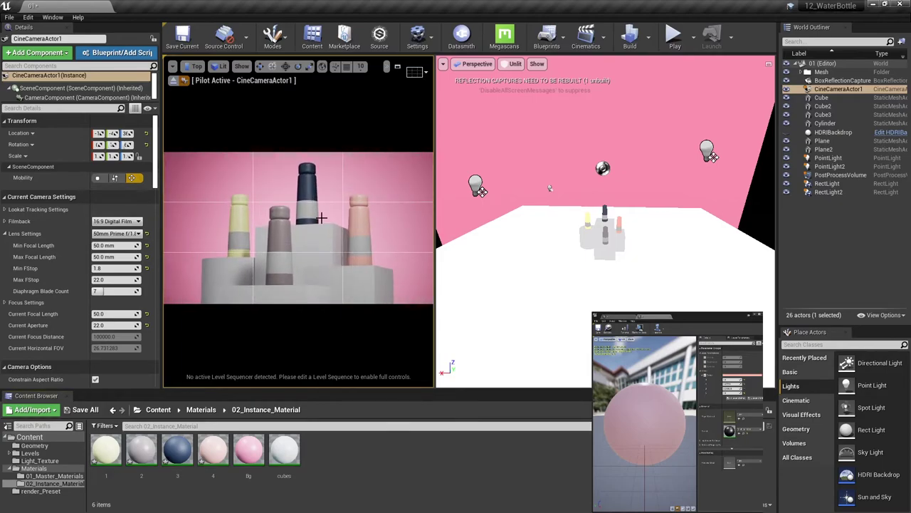
Filter the camera's Details to ISO and enter a new ISO value.
{"action": "left_click", "coordinate": [111, 241]}
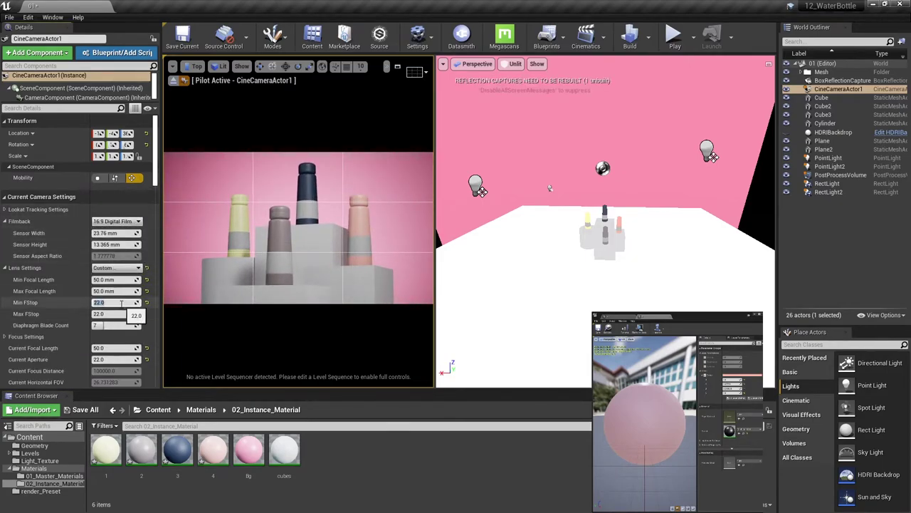
{"action": "left_click", "coordinate": [60, 108]}
{"action": "type", "text": "iso"}
{"action": "key", "text": "Return"}
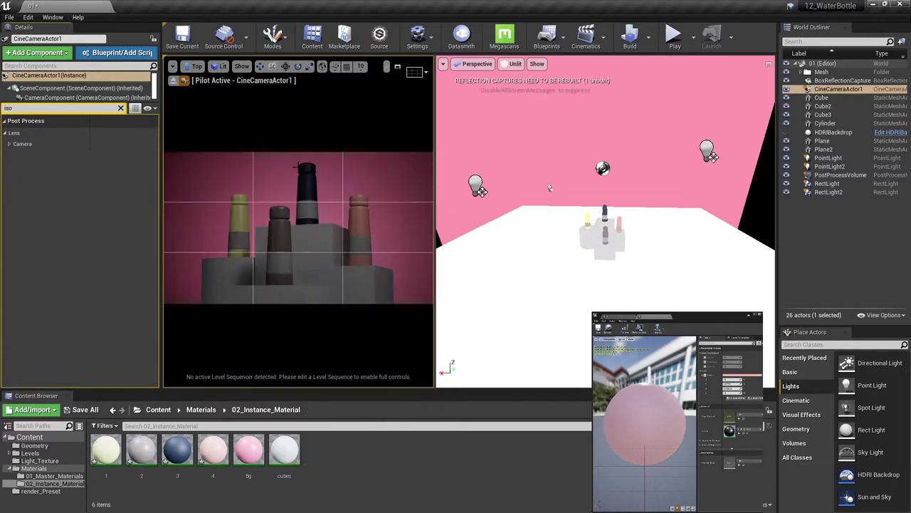
Undo the second rect light's edits and set the second point light to 200 cd.
{"action": "left_click", "coordinate": [708, 151]}
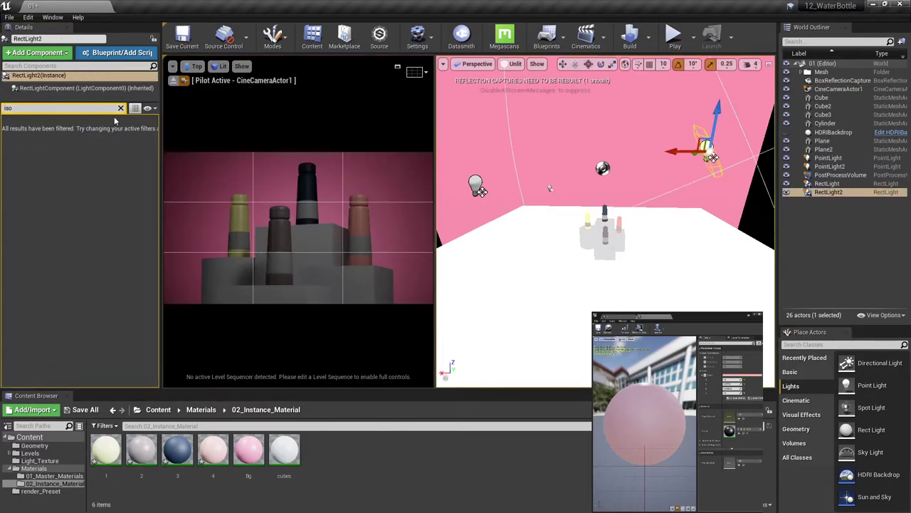
{"action": "key", "text": "ctrl+z"}
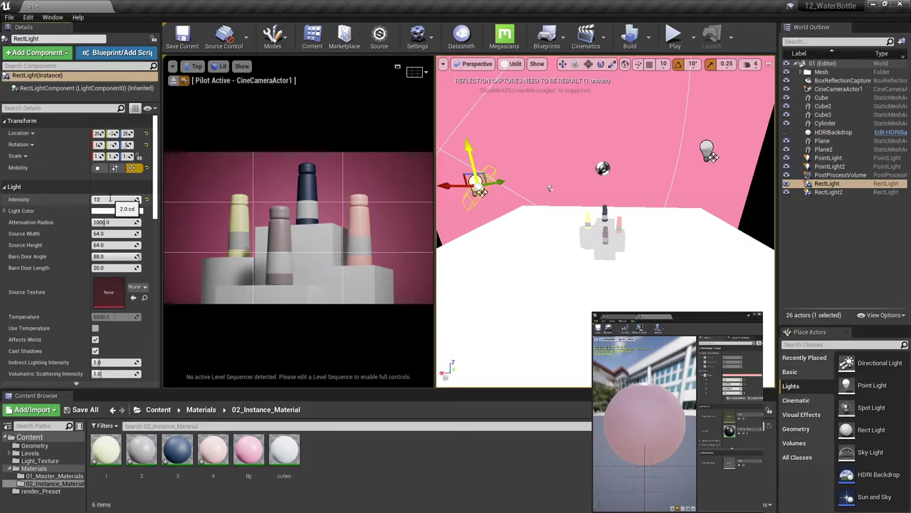
{"action": "key", "text": "ctrl+z"}
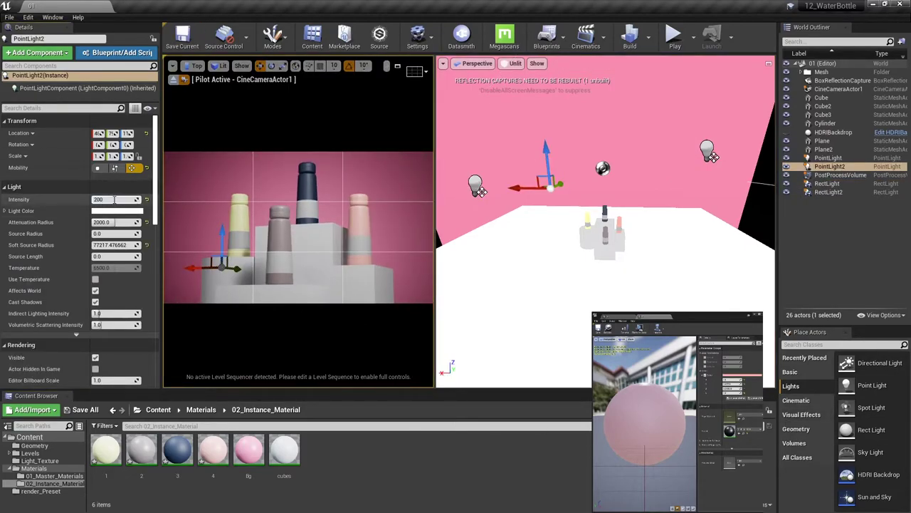
{"action": "key", "text": "Return"}
Reframe the view and select, then deselect, the yellow bottle with its cap and label.
{"action": "left_click_drag", "start_coordinate": [591, 235], "coordinate": [579, 261]}
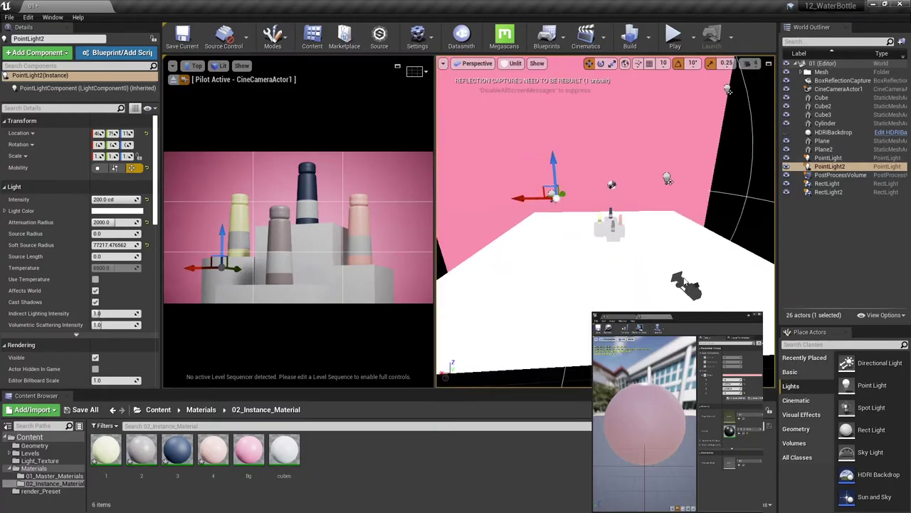
{"action": "scroll", "coordinate": [608, 221], "scroll_direction": "up", "scroll_amount": 5}
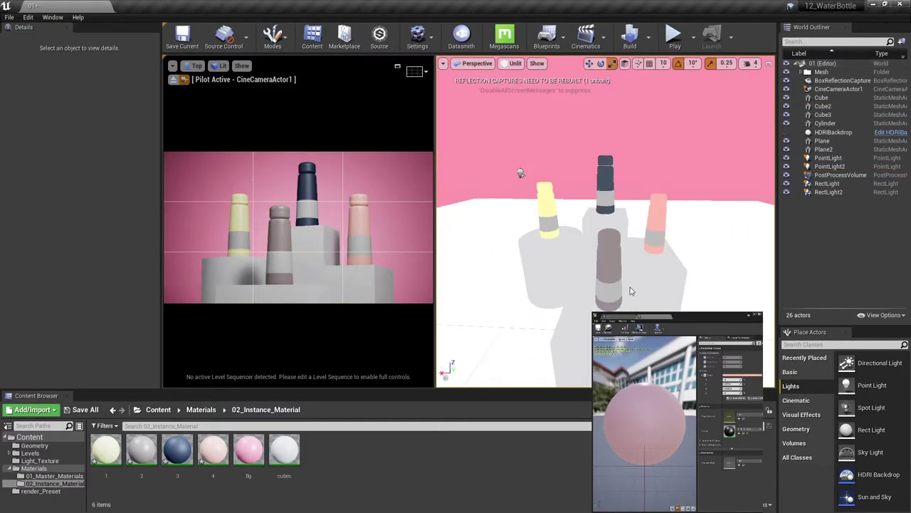
{"action": "left_click", "coordinate": [551, 227]}
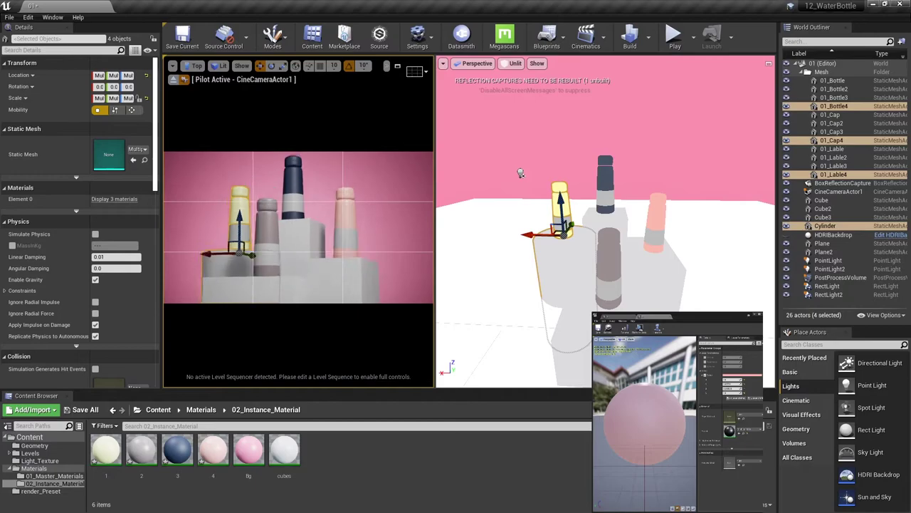
{"action": "key", "text": "Escape"}
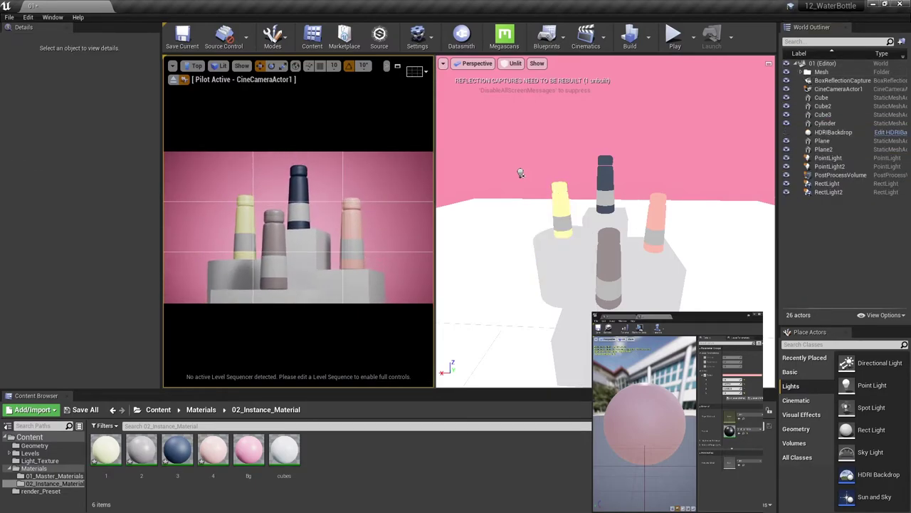
Create and open a Logo folder in the Content Browser, then shrink the logo in Photoshop.
{"action": "right_click", "coordinate": [424, 466]}
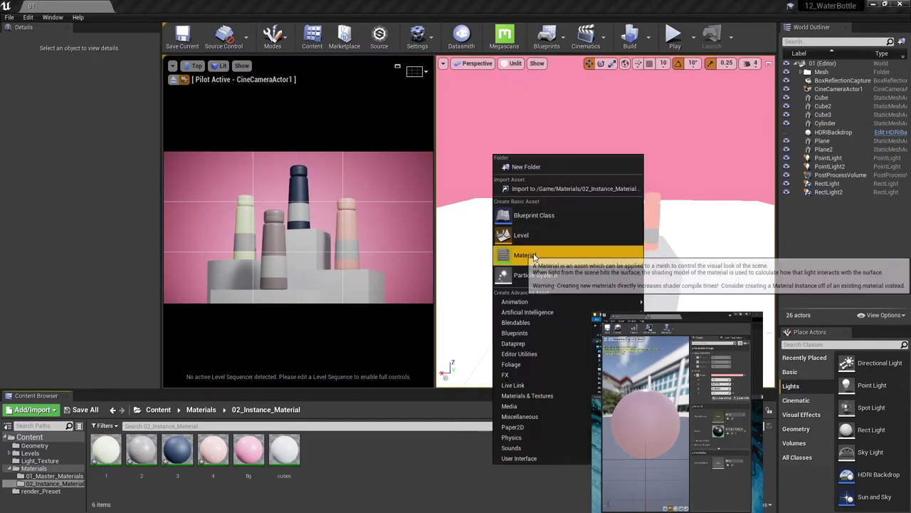
{"action": "double_click", "coordinate": [319, 449]}
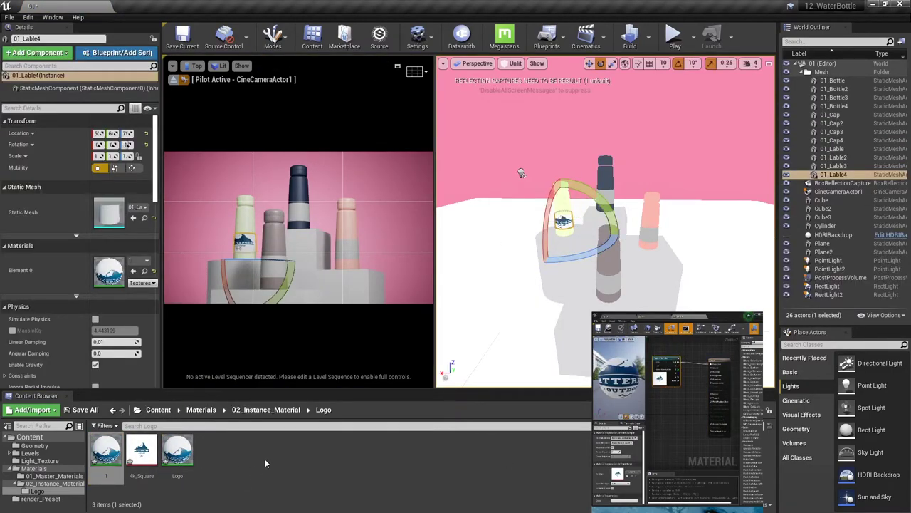
{"action": "key", "text": "super"}
{"action": "left_click_drag", "start_coordinate": [377, 202], "coordinate": [330, 226], "text": "alt"}
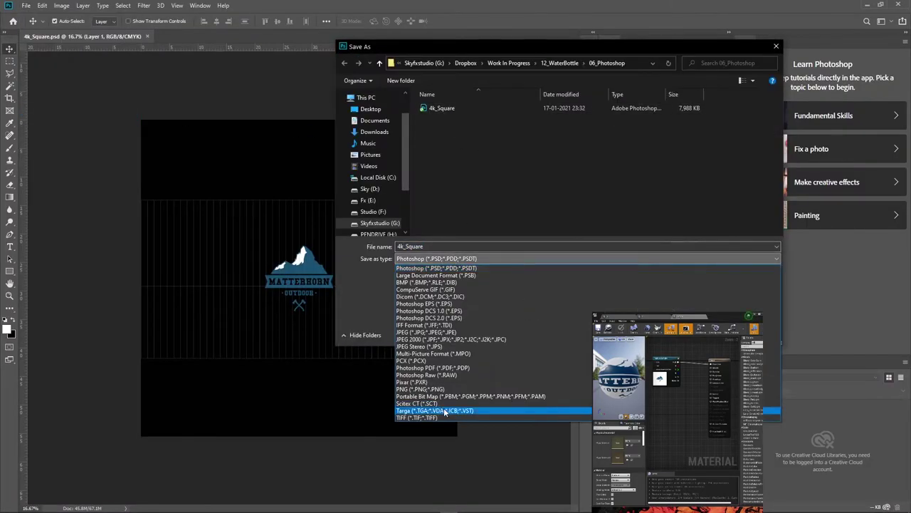
Save 4k_Square as Targa with alpha channels, replacing the old export so the label texture updates.
{"action": "right_click", "coordinate": [147, 454]}
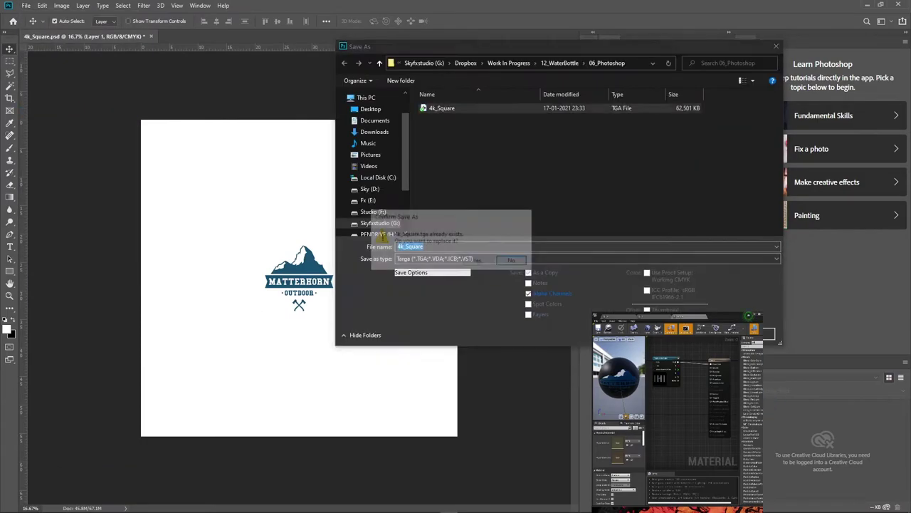
{"action": "key", "text": "Return"}
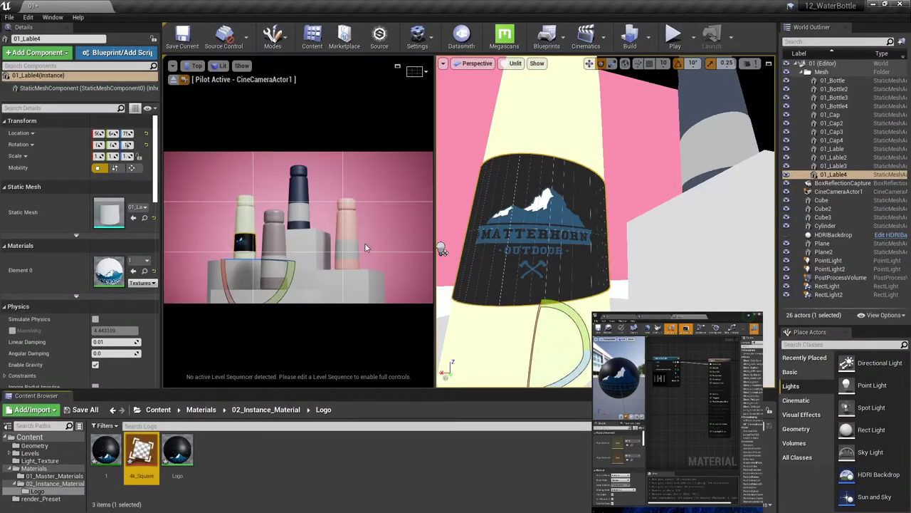
Redo the label rotation via Edit and create a material instance of the Logo material.
{"action": "left_click", "coordinate": [28, 16]}
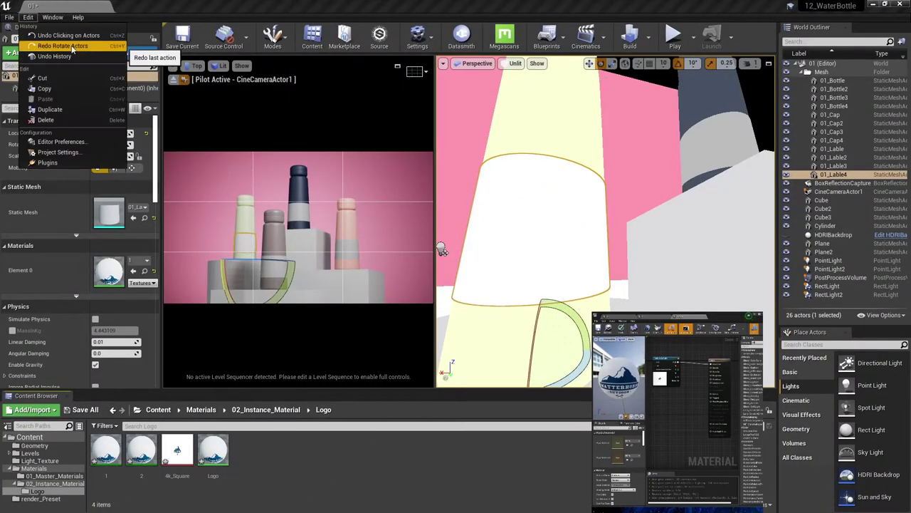
{"action": "left_click", "coordinate": [43, 46]}
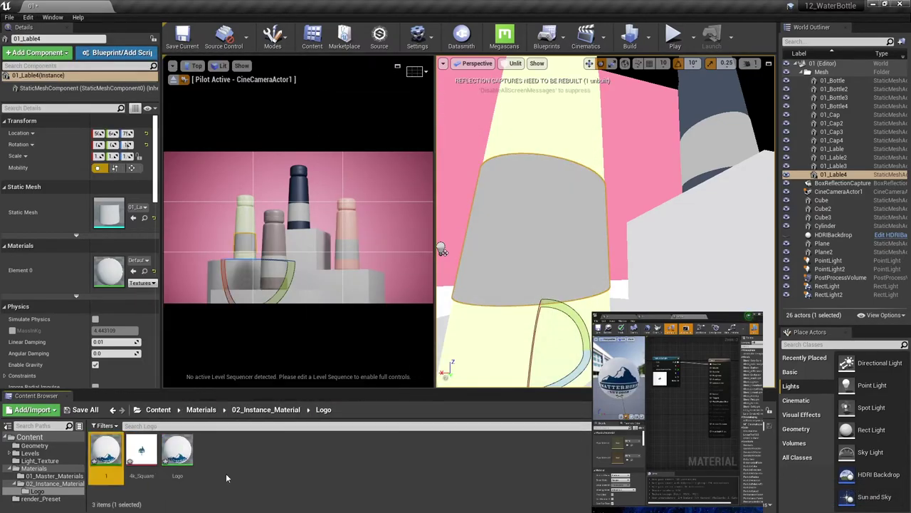
{"action": "right_click", "coordinate": [249, 449]}
{"action": "left_click", "coordinate": [285, 451]}
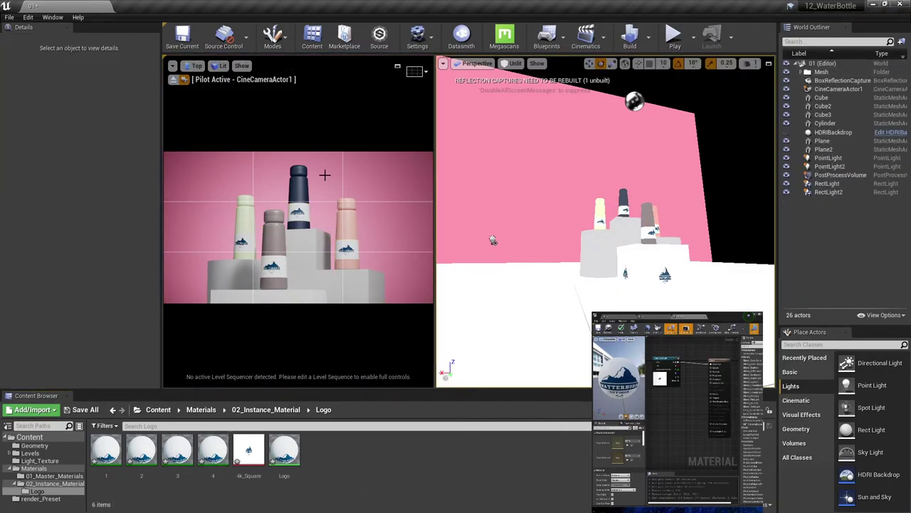
{"action": "left_click", "coordinate": [111, 410]}
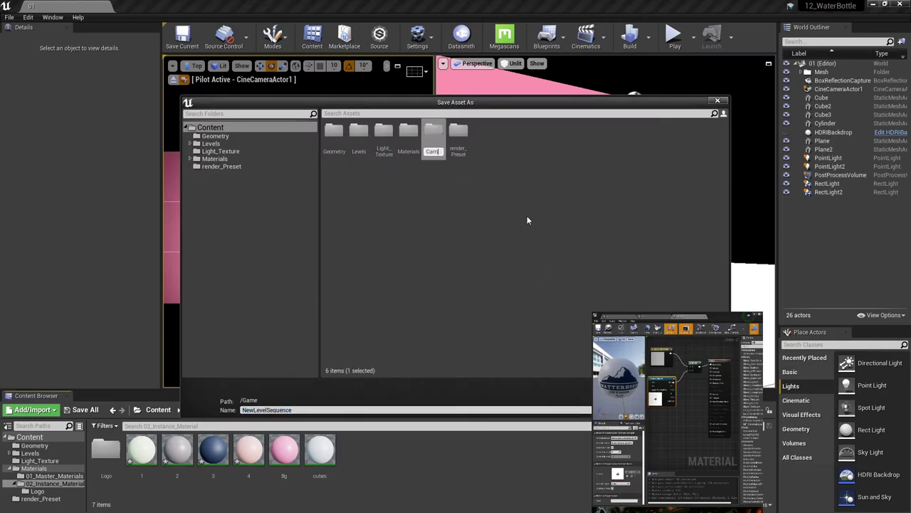
Save level sequence 01 in the Cam folder and start its Sequencer view at frame 0.
{"action": "key", "text": "Return"}
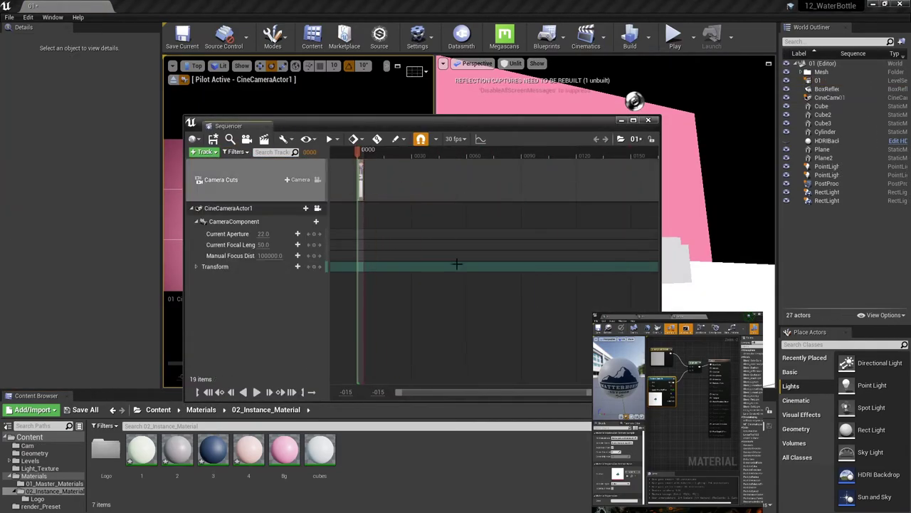
{"action": "type", "text": "0"}
{"action": "key", "text": "Return"}
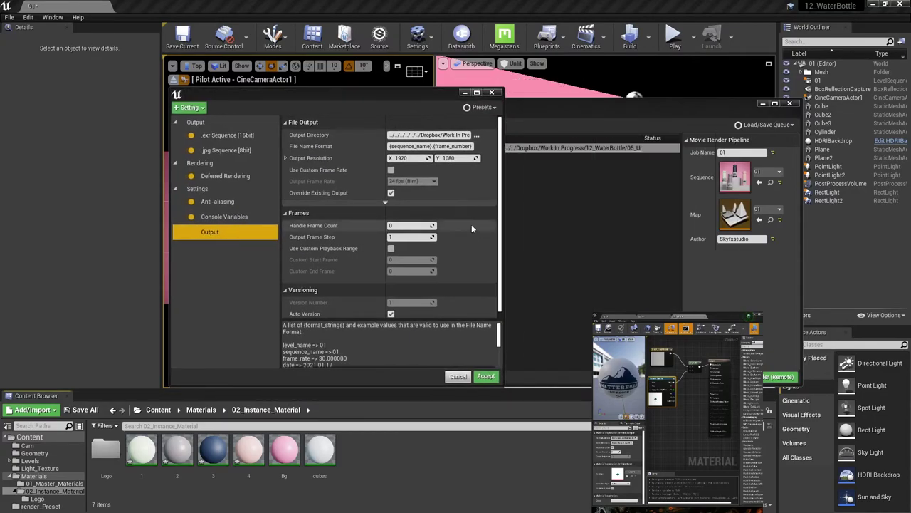
Set the Movie Render Queue output resolution to 3840 × 2160 and accept the settings.
{"action": "left_click", "coordinate": [409, 158]}
{"action": "type", "text": "3840"}
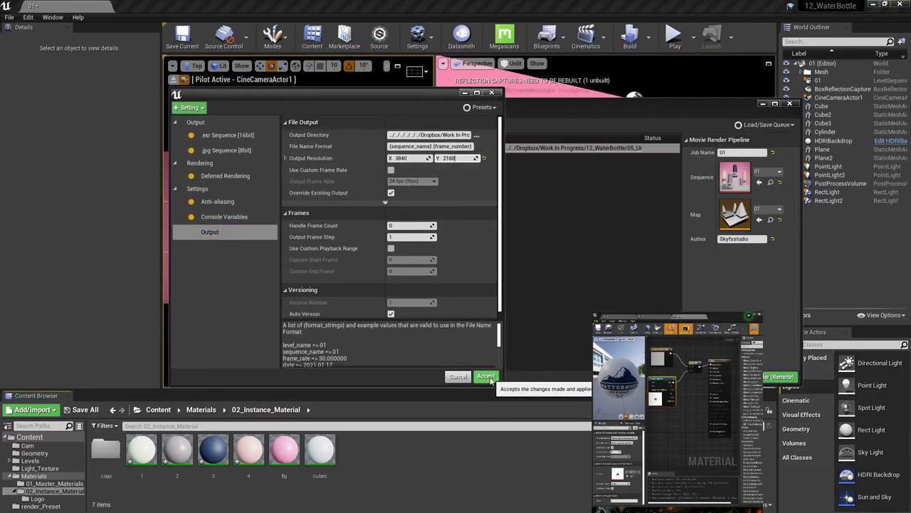
{"action": "left_click", "coordinate": [486, 377]}
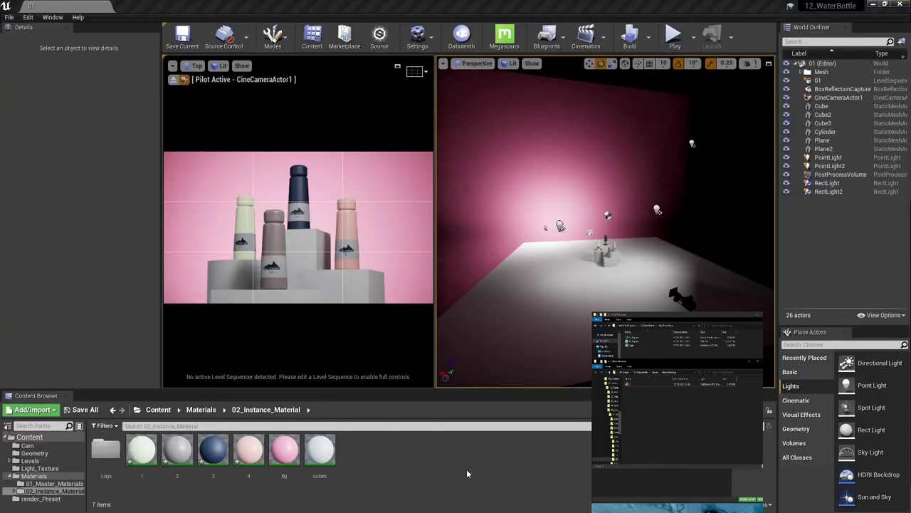
Fly CineCameraActor2 in close to frame the white and pink bottles.
{"action": "right_click_drag", "start_coordinate": [299, 228], "coordinate": [299, 228]}
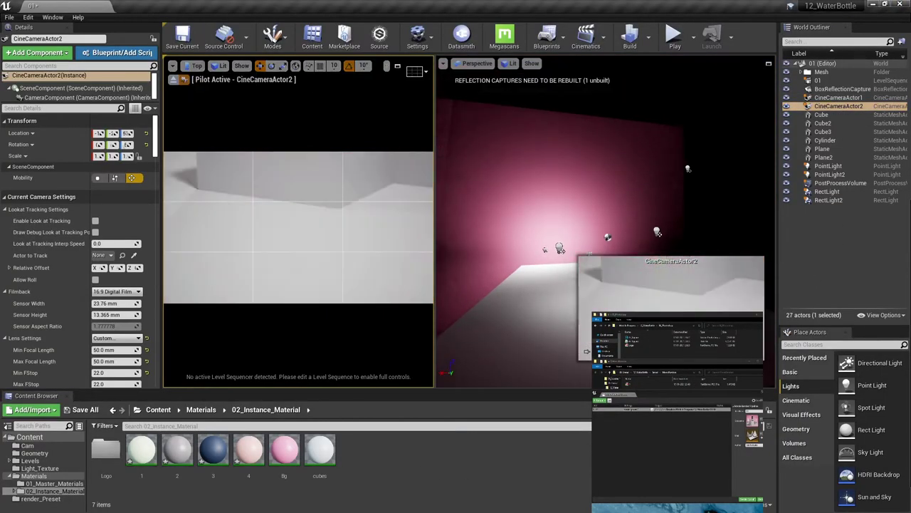
{"action": "scroll", "coordinate": [79, 249], "scroll_direction": "down", "scroll_amount": 1}
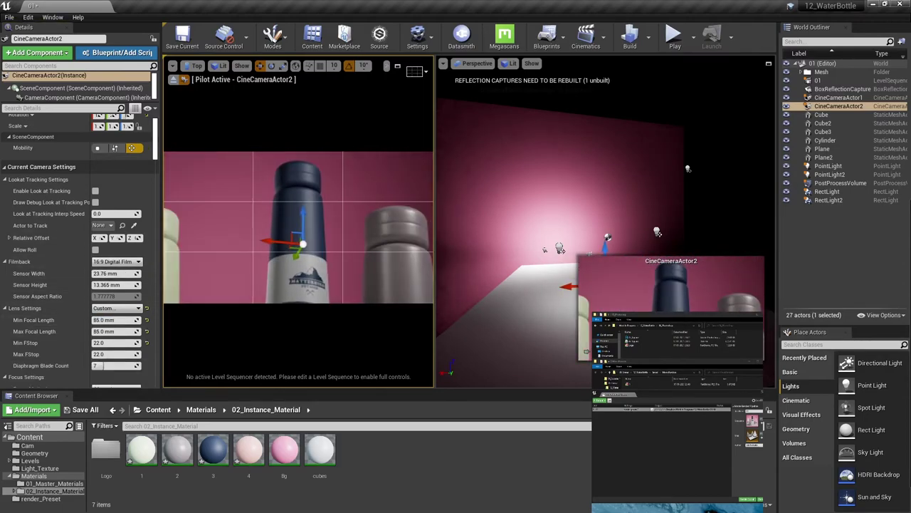
{"action": "right_click_drag", "start_coordinate": [299, 228], "coordinate": [299, 228]}
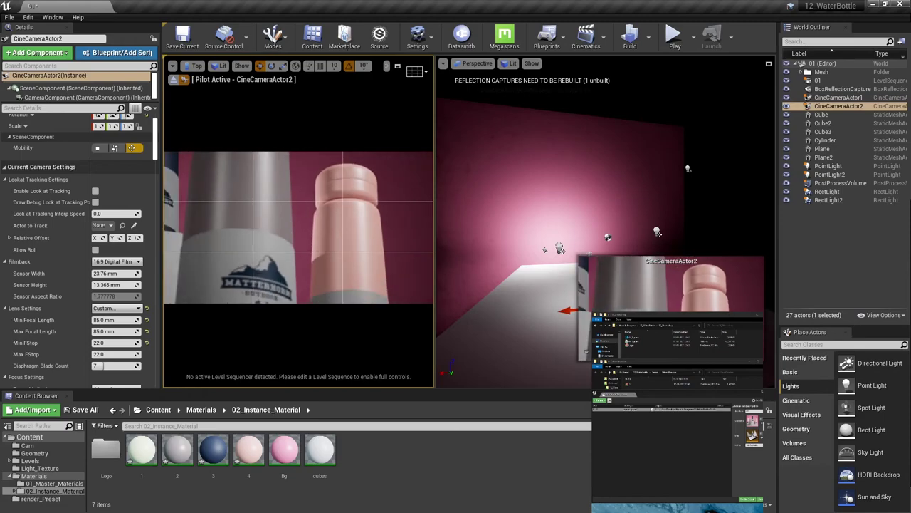
{"action": "right_click_drag", "start_coordinate": [299, 227], "coordinate": [299, 228]}
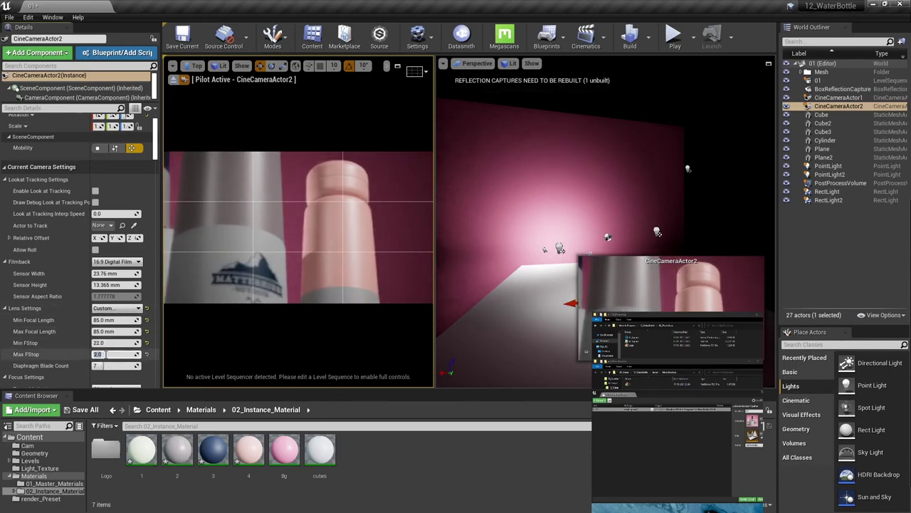
{"action": "scroll", "coordinate": [114, 320], "scroll_direction": "down", "scroll_amount": 2}
{"action": "left_click_drag", "start_coordinate": [114, 324], "coordinate": [135, 324]}
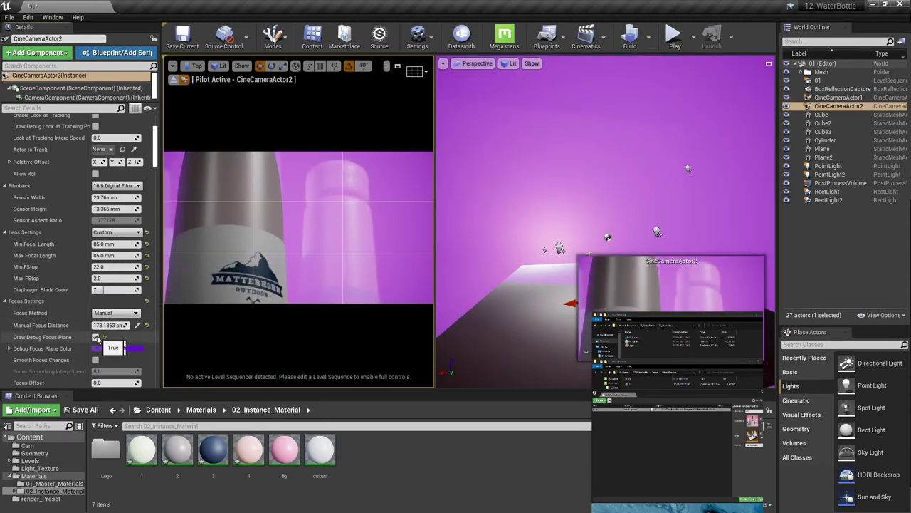
Switch to unlit shading, reselect the second cine camera and move it closer to the pink bottle.
{"action": "left_click", "coordinate": [507, 64]}
{"action": "left_click", "coordinate": [527, 98]}
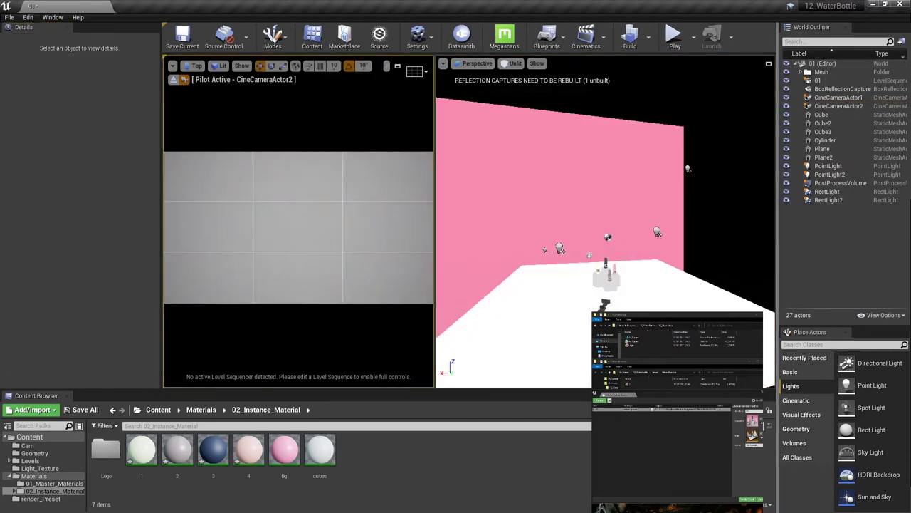
{"action": "left_click", "coordinate": [605, 266]}
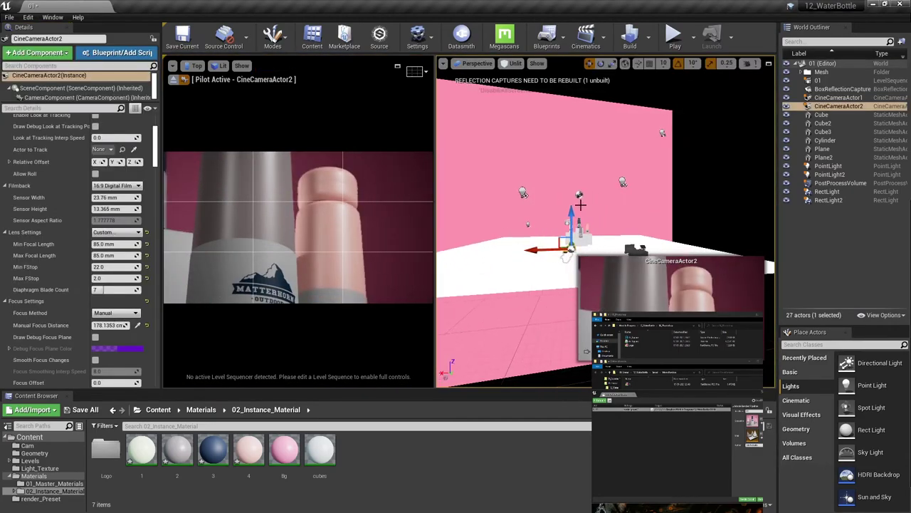
{"action": "left_click_drag", "start_coordinate": [303, 191], "coordinate": [235, 235]}
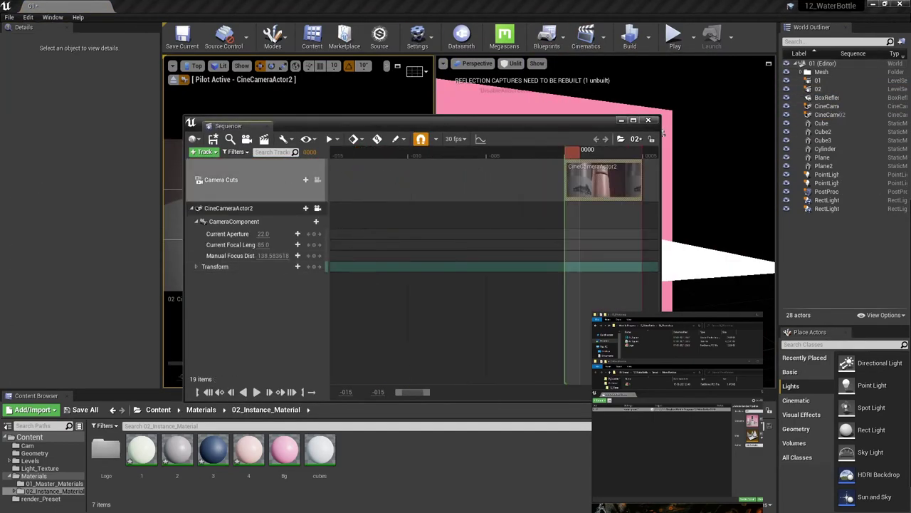
Close the Sequencer window for the camera sequence.
{"action": "left_click", "coordinate": [647, 121]}
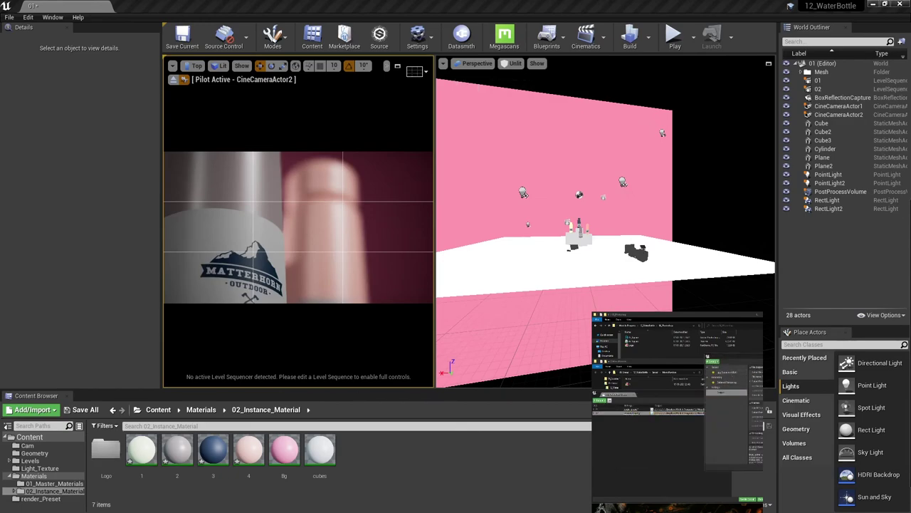